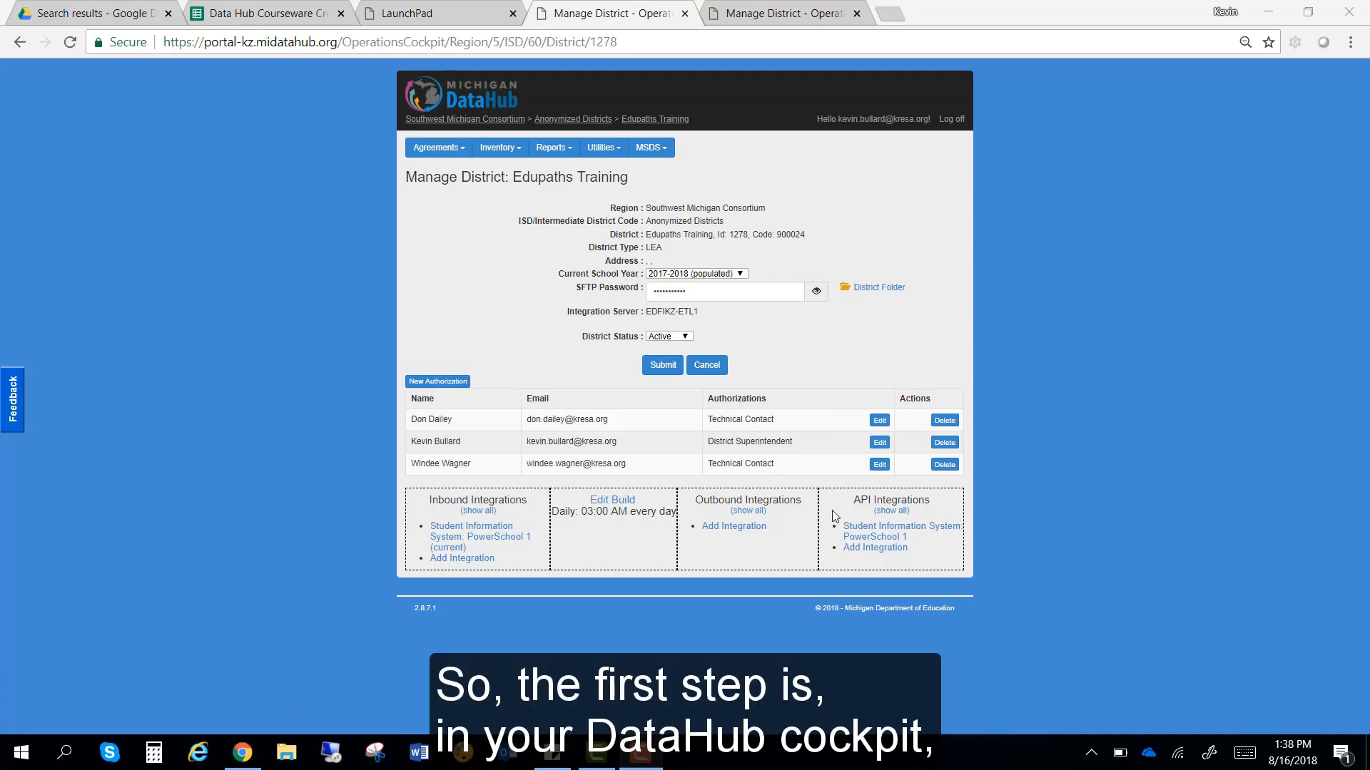
# Step: Start a new outbound integration for the Edupaths Training district
pyautogui.click(742, 534)
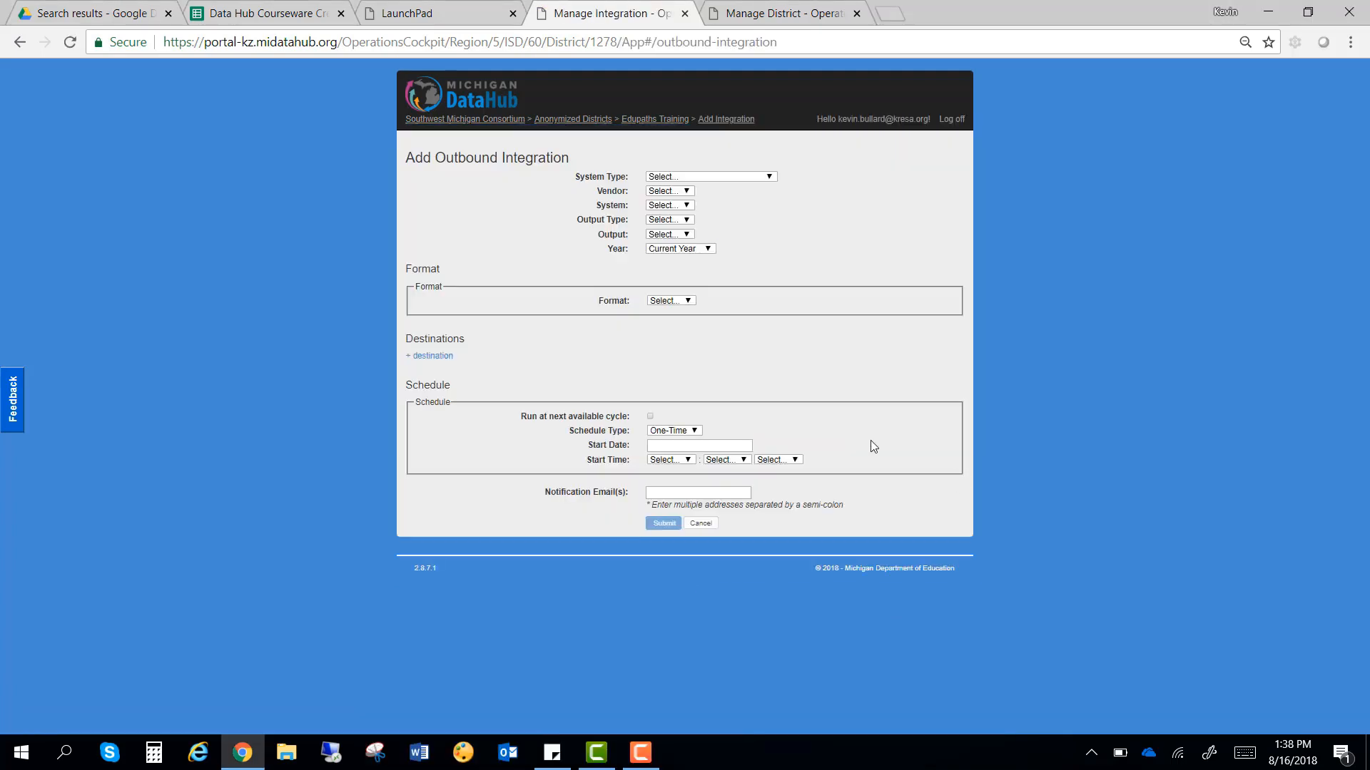
# Step: Set System Type to Alert/Notification, Vendor to SchoolMessenger and System to SchoolMessenger - v1
pyautogui.click(721, 179)
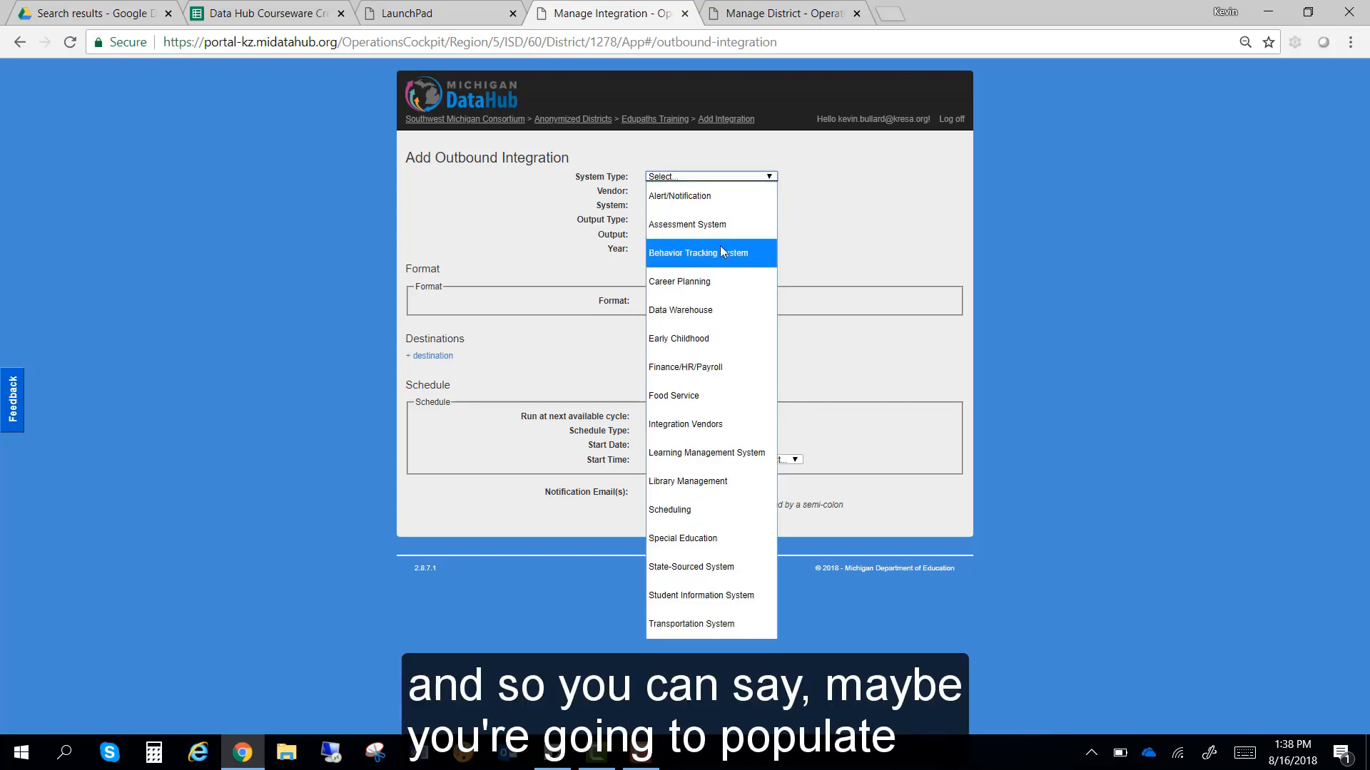
pyautogui.click(735, 195)
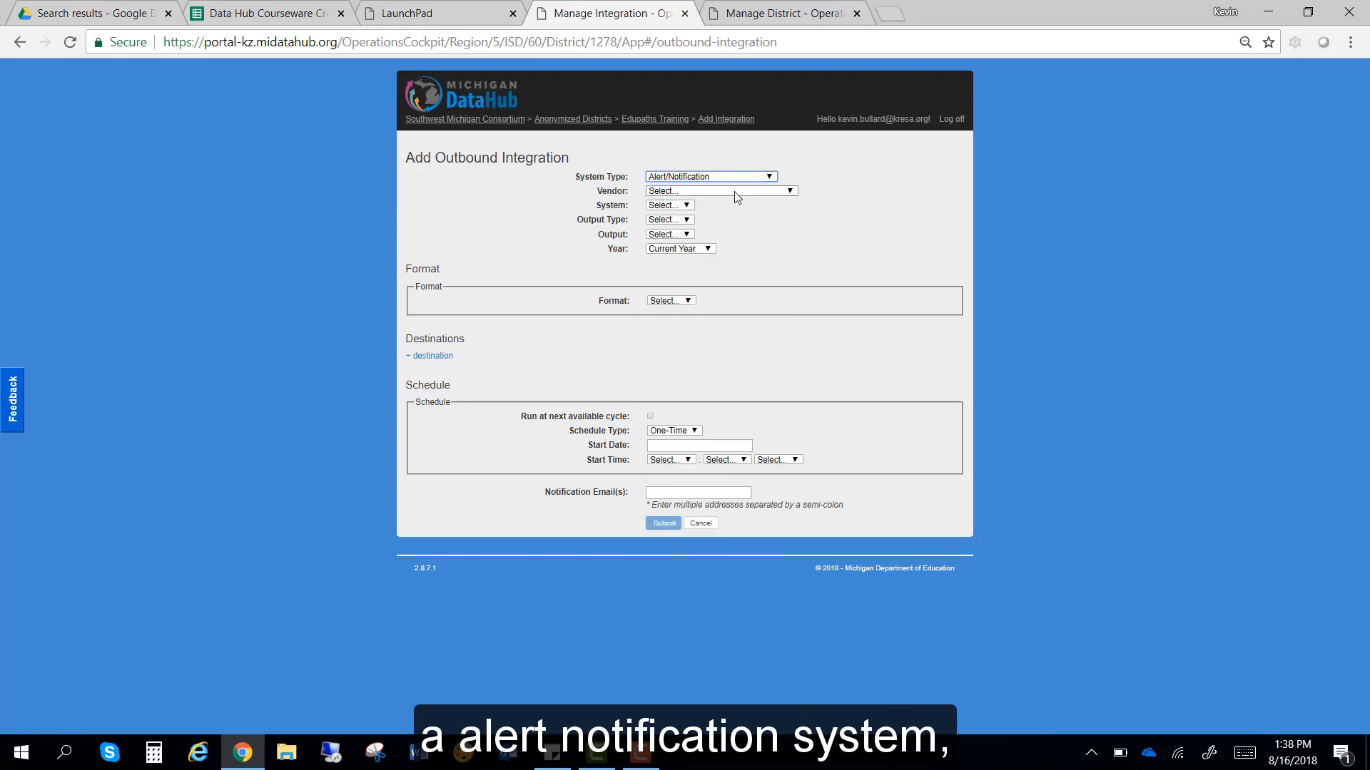
pyautogui.click(736, 191)
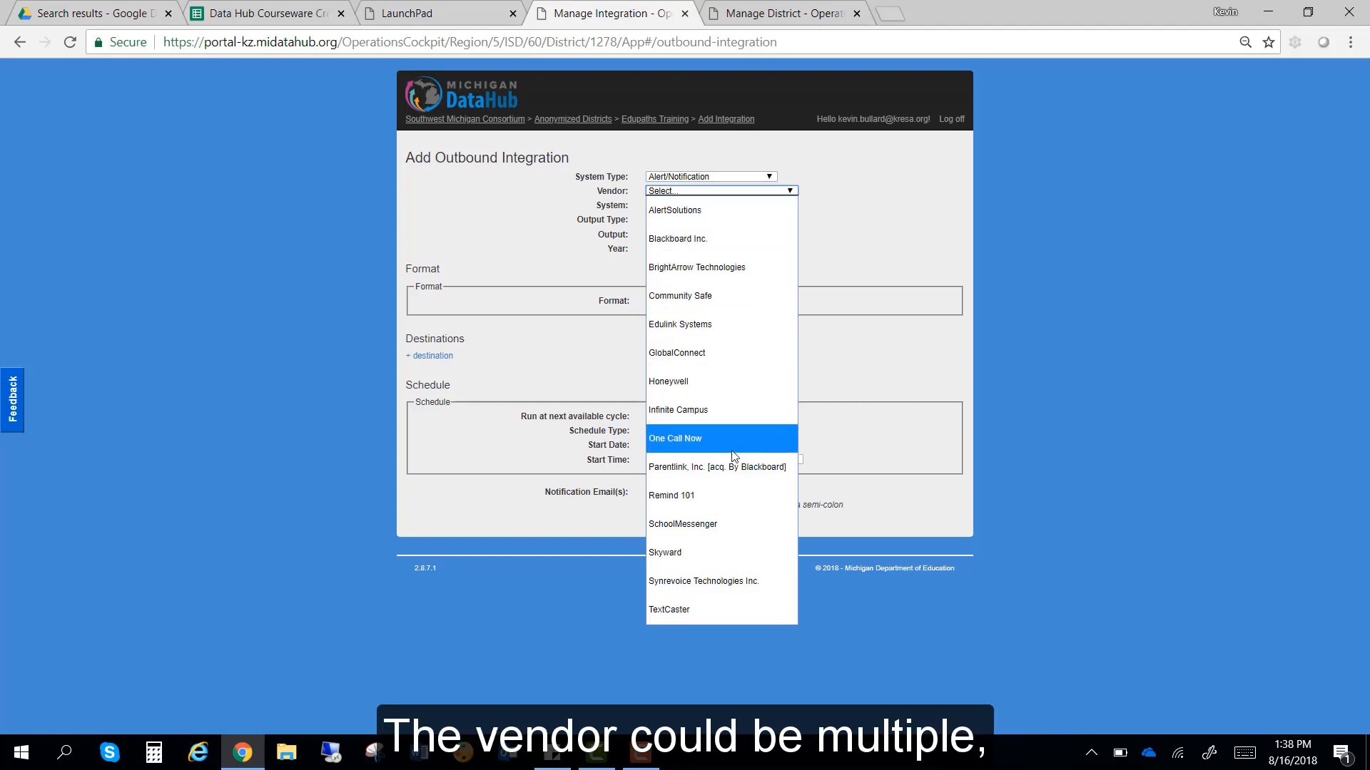
pyautogui.click(718, 523)
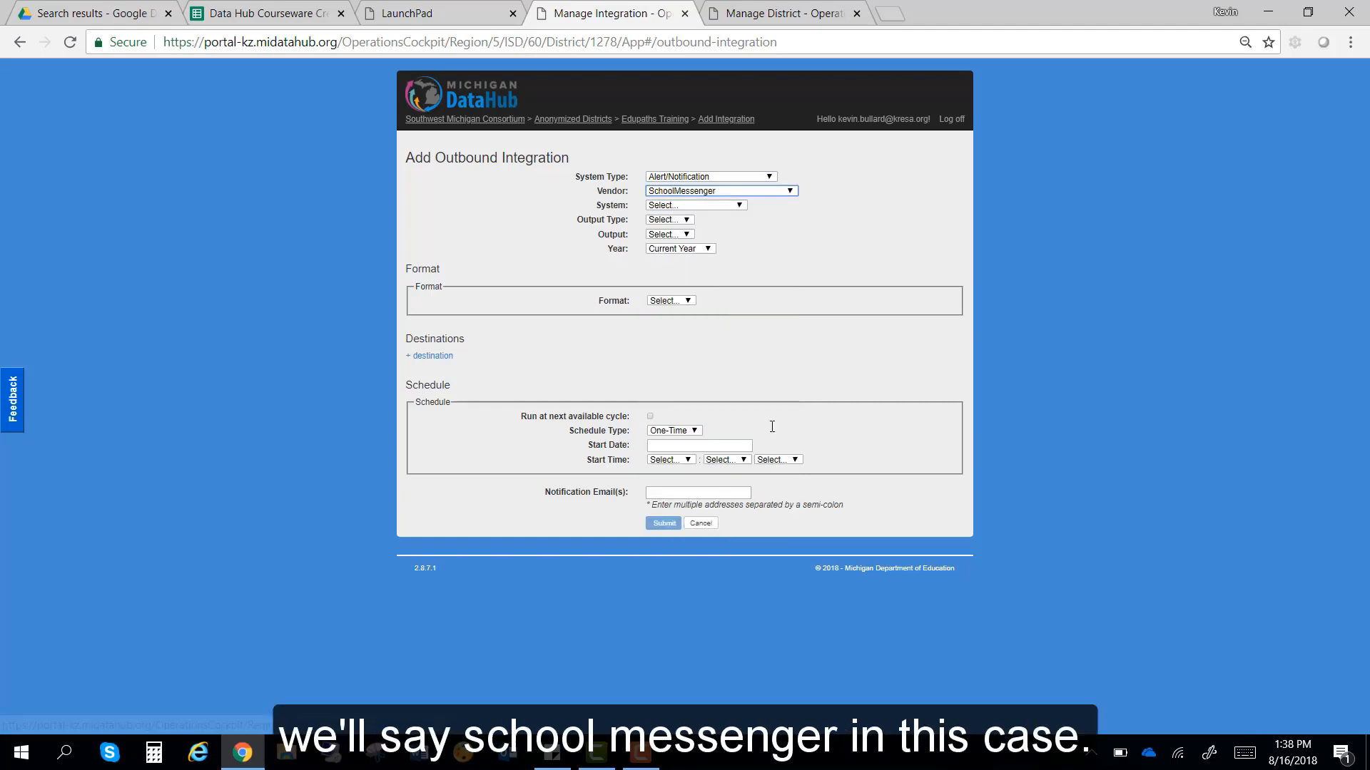
pyautogui.click(719, 206)
pyautogui.click(713, 224)
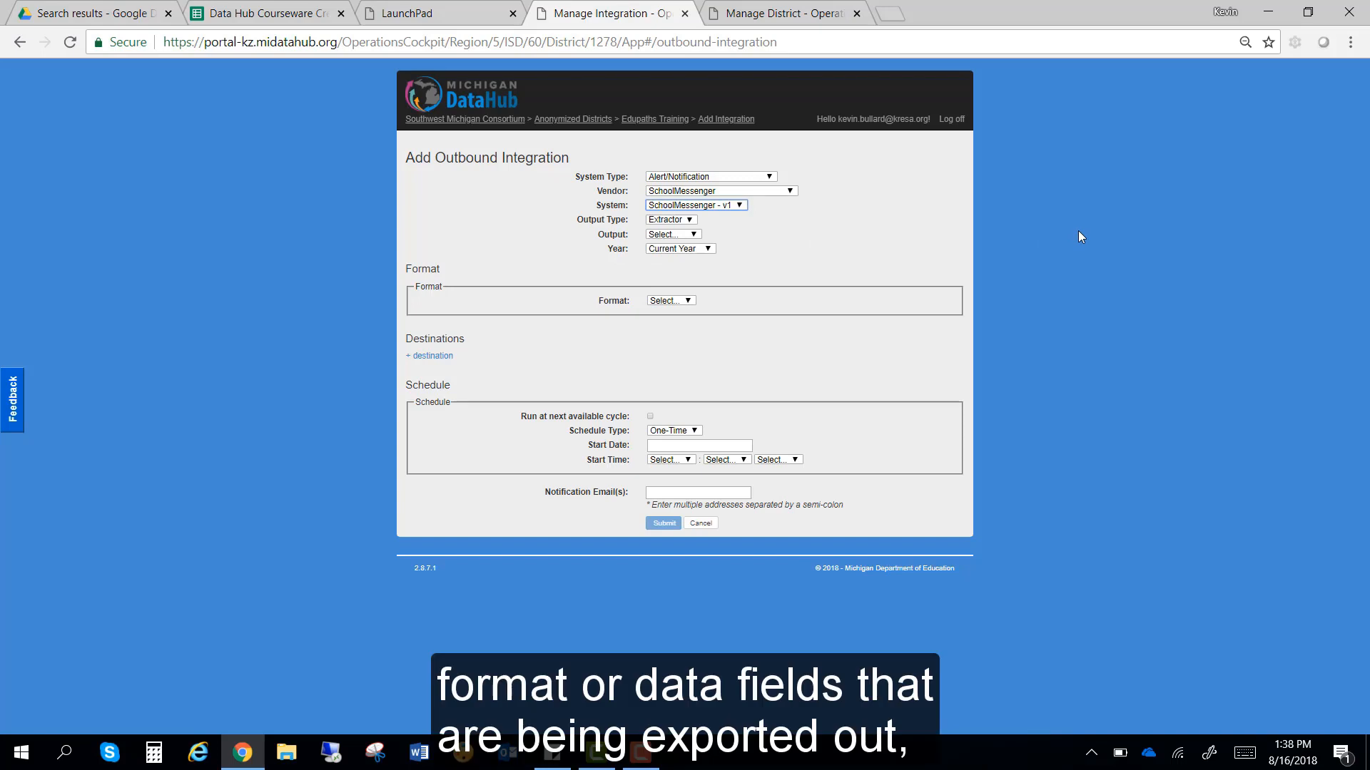
# Step: Keep Output Type Extractor and choose EdFi Core as the output
pyautogui.click(689, 219)
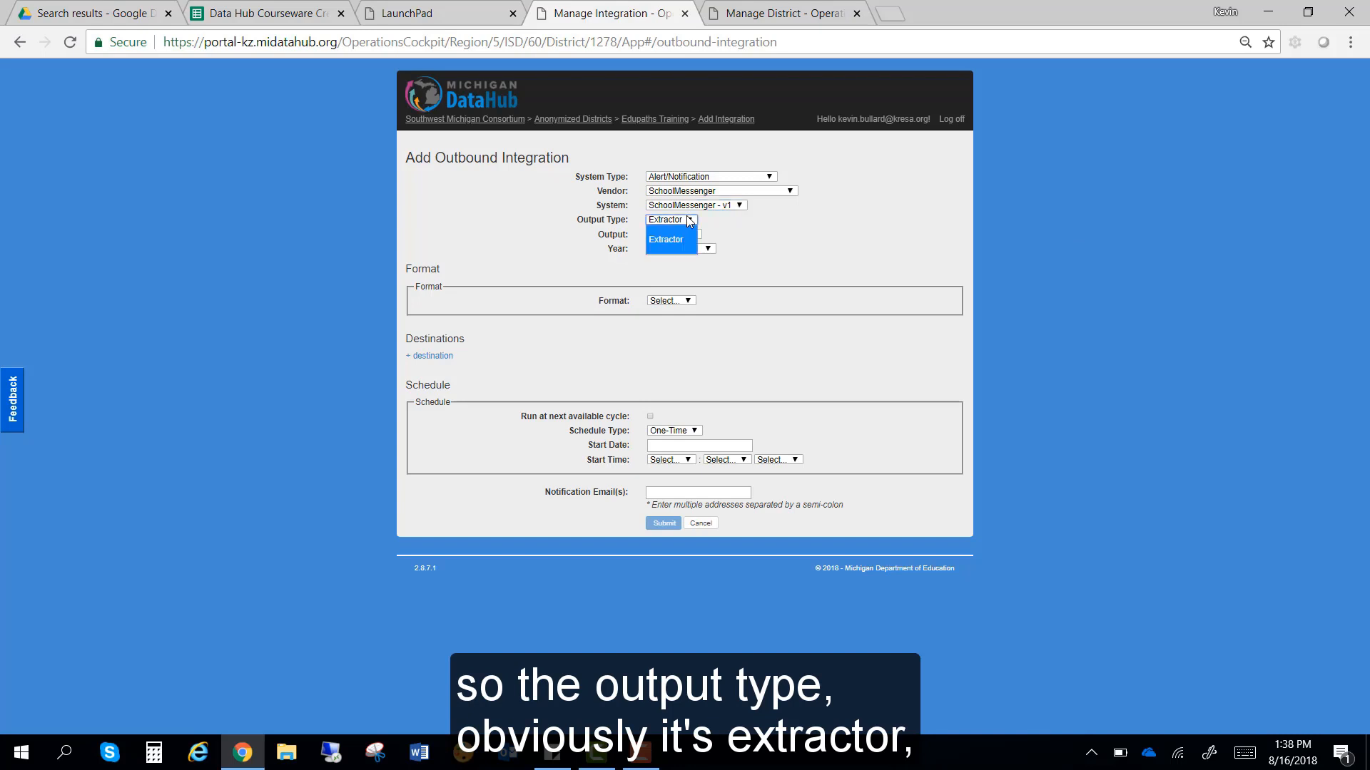
pyautogui.click(689, 219)
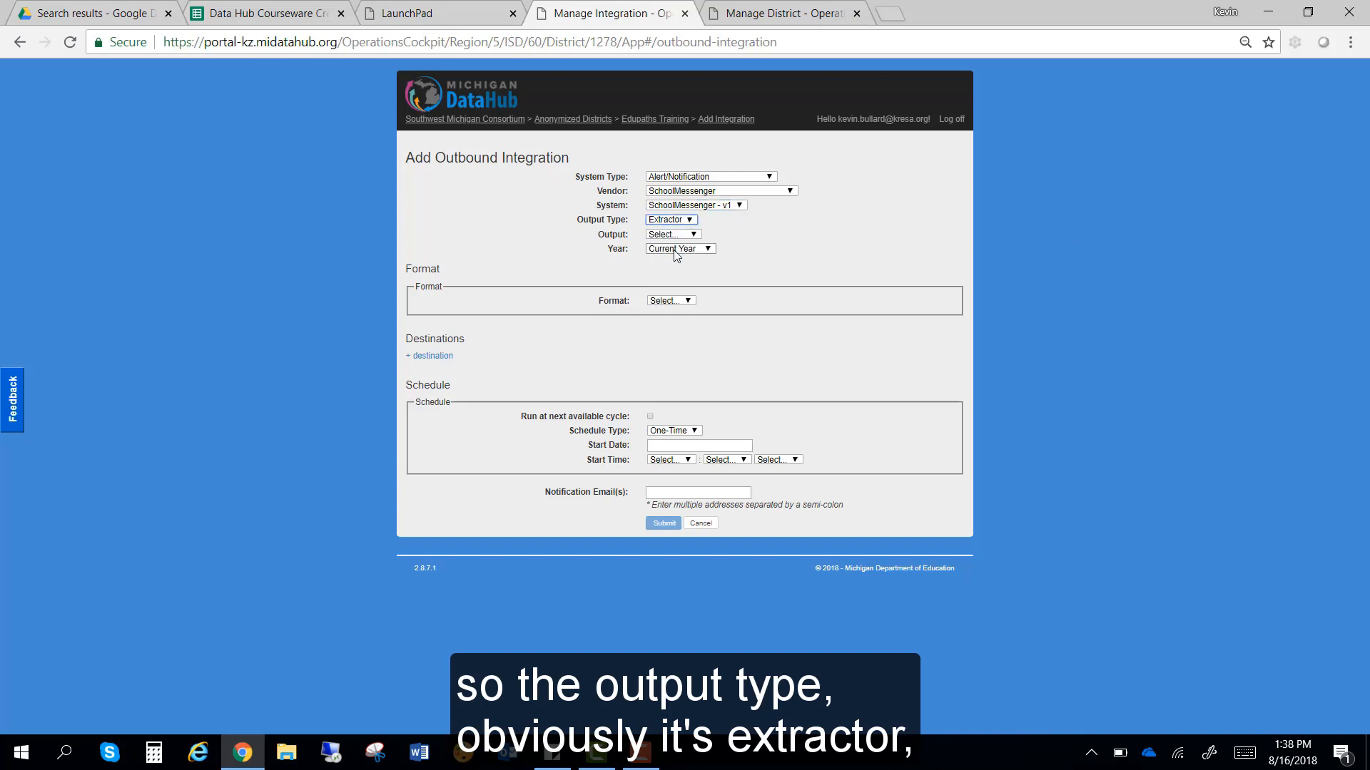
pyautogui.click(681, 237)
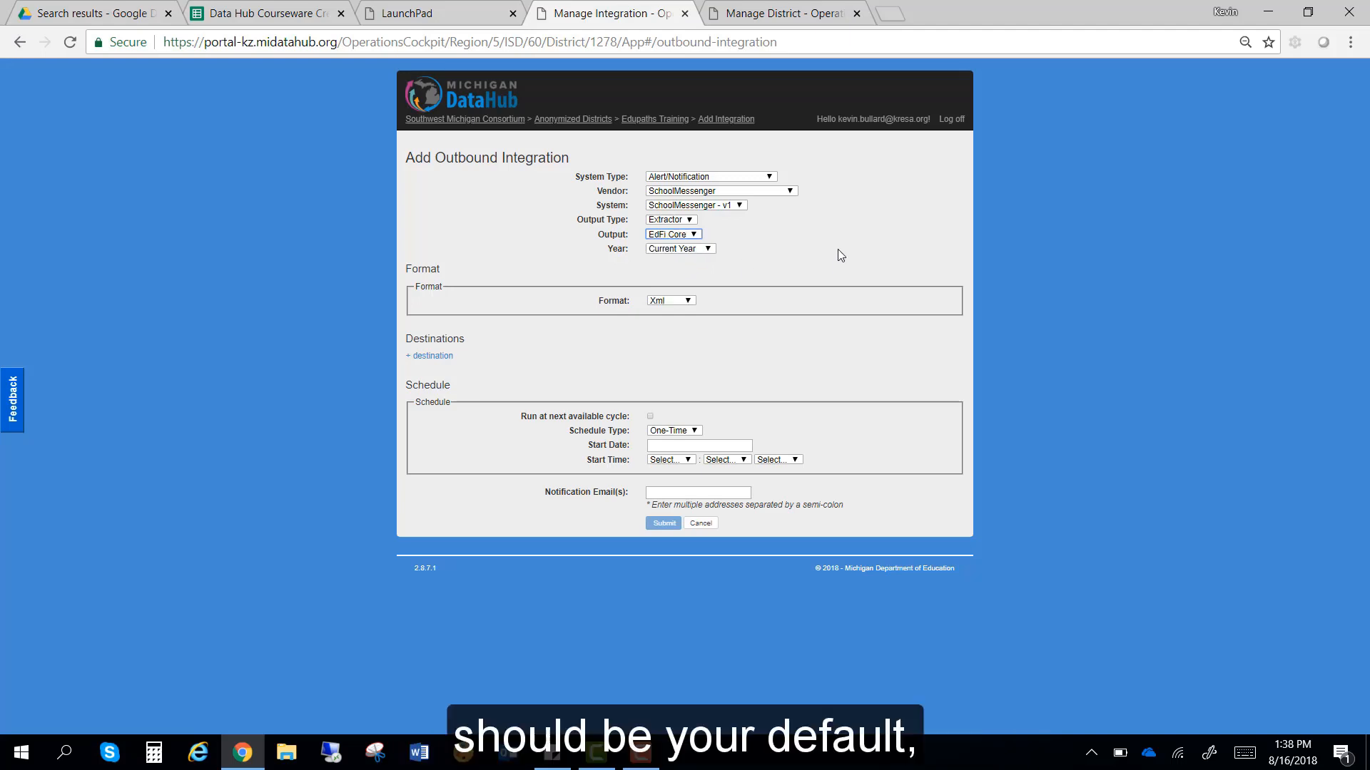
pyautogui.click(708, 249)
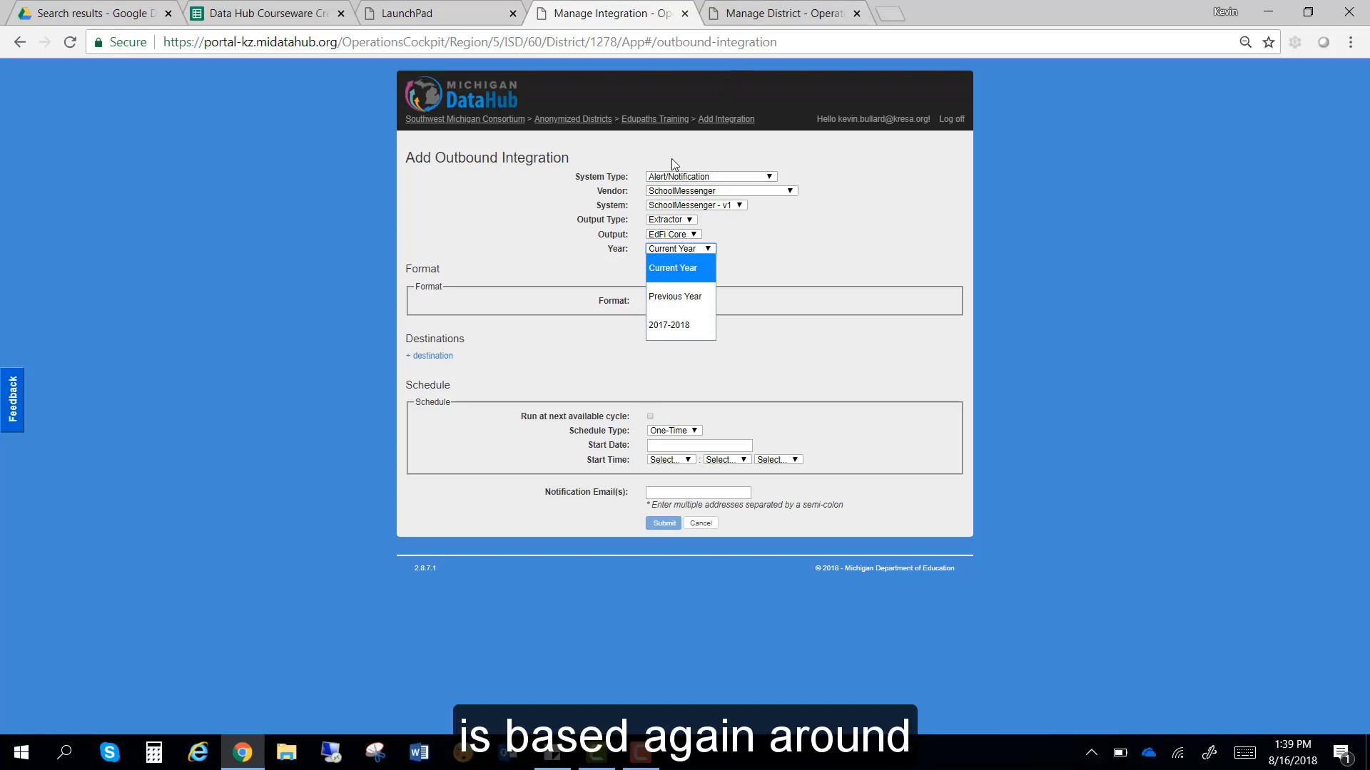
# Step: Open the Edupaths Training district page in a new tab and view it
pyautogui.rightClick(639, 119)
pyautogui.click(655, 131)
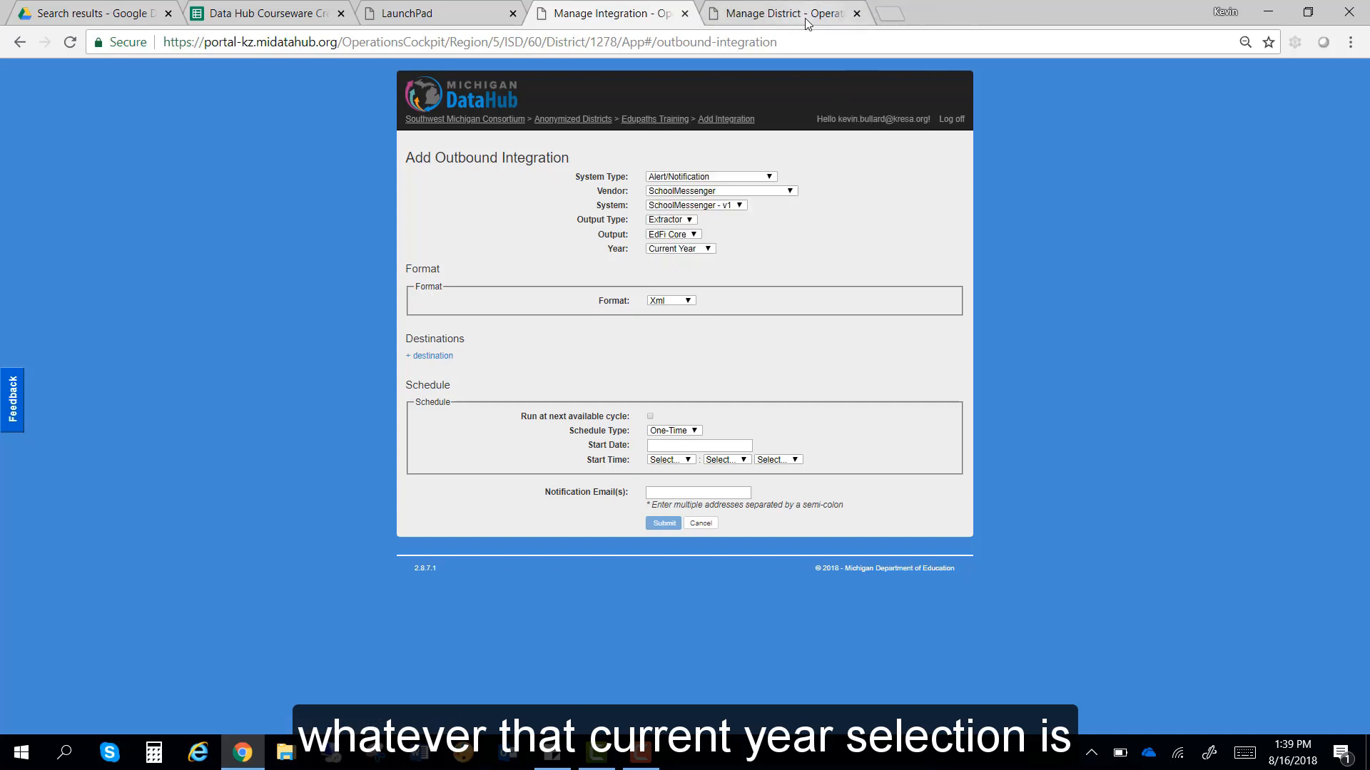
pyautogui.click(843, 16)
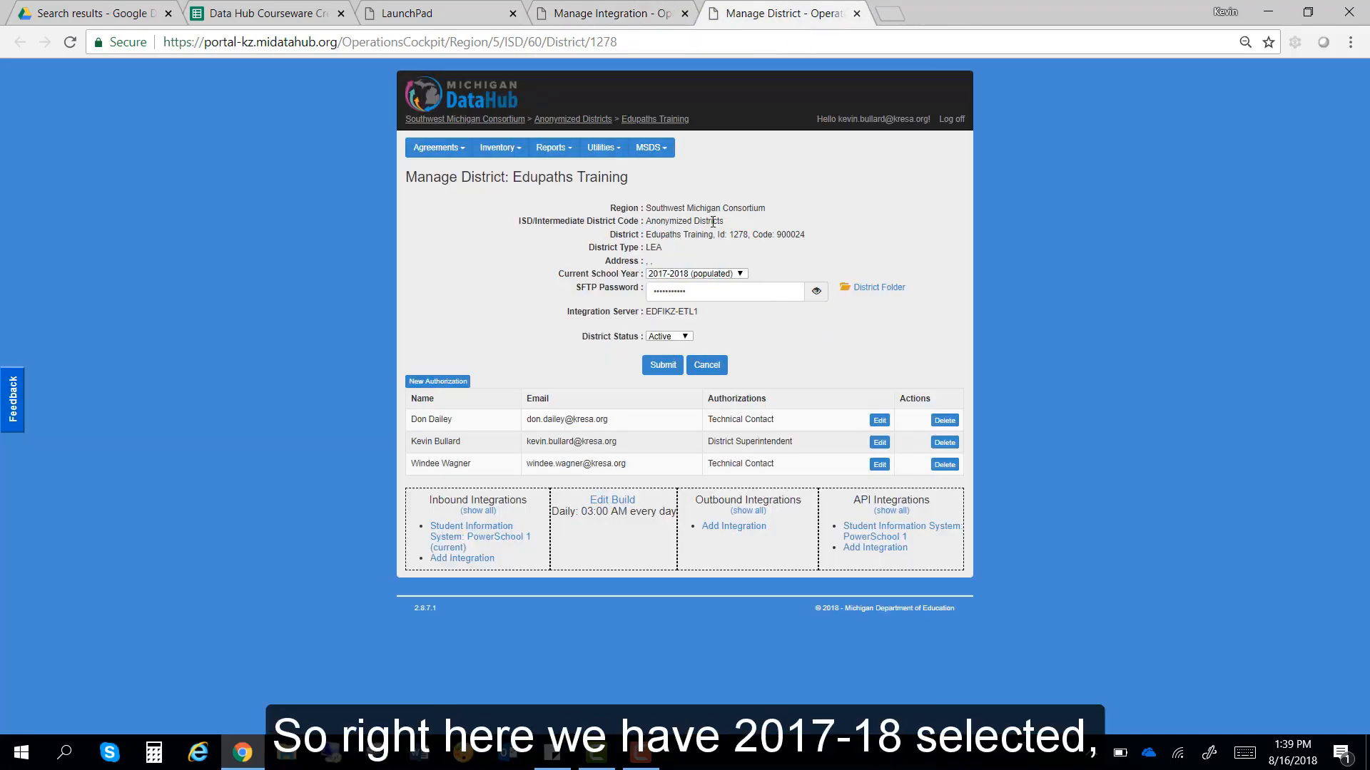
# Step: Compare the Year choices with the district's current school year and try Previous Year
pyautogui.click(602, 14)
pyautogui.click(657, 250)
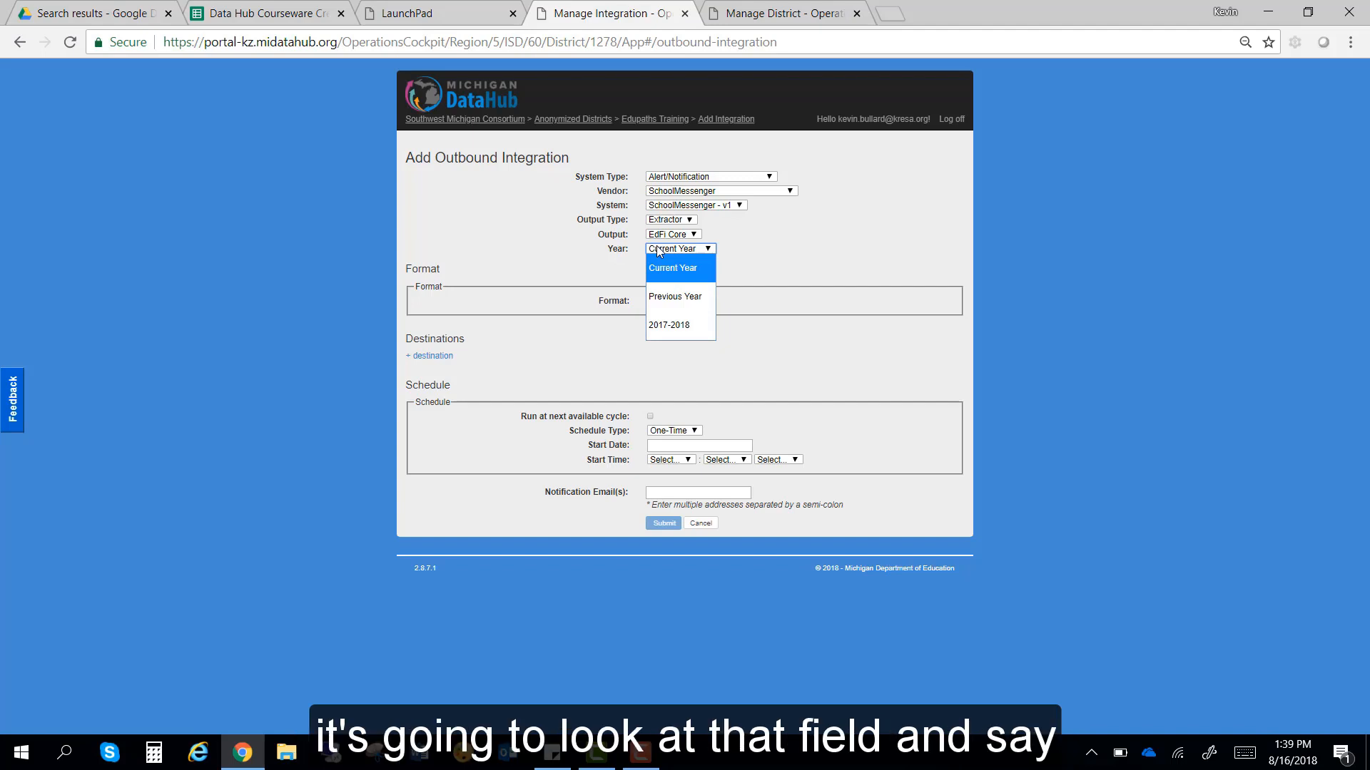
pyautogui.click(784, 11)
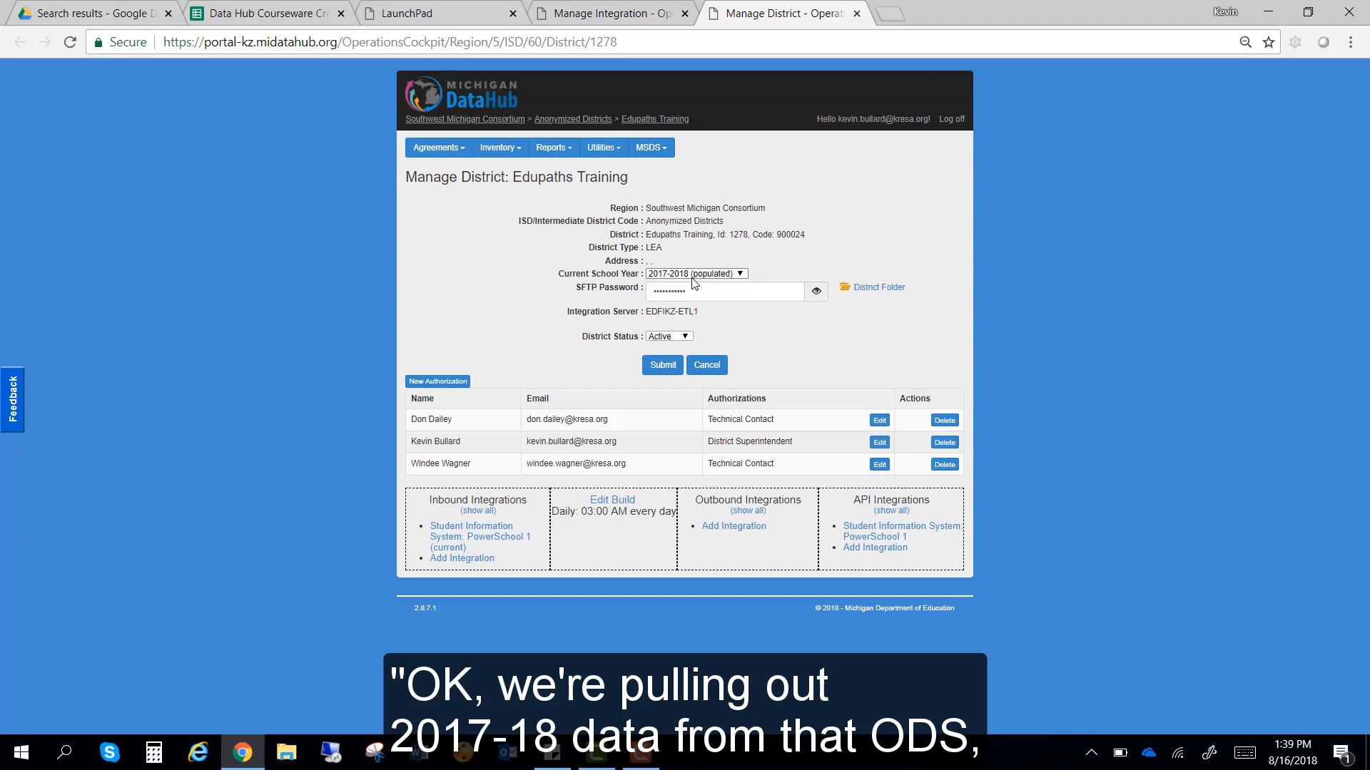
pyautogui.click(593, 10)
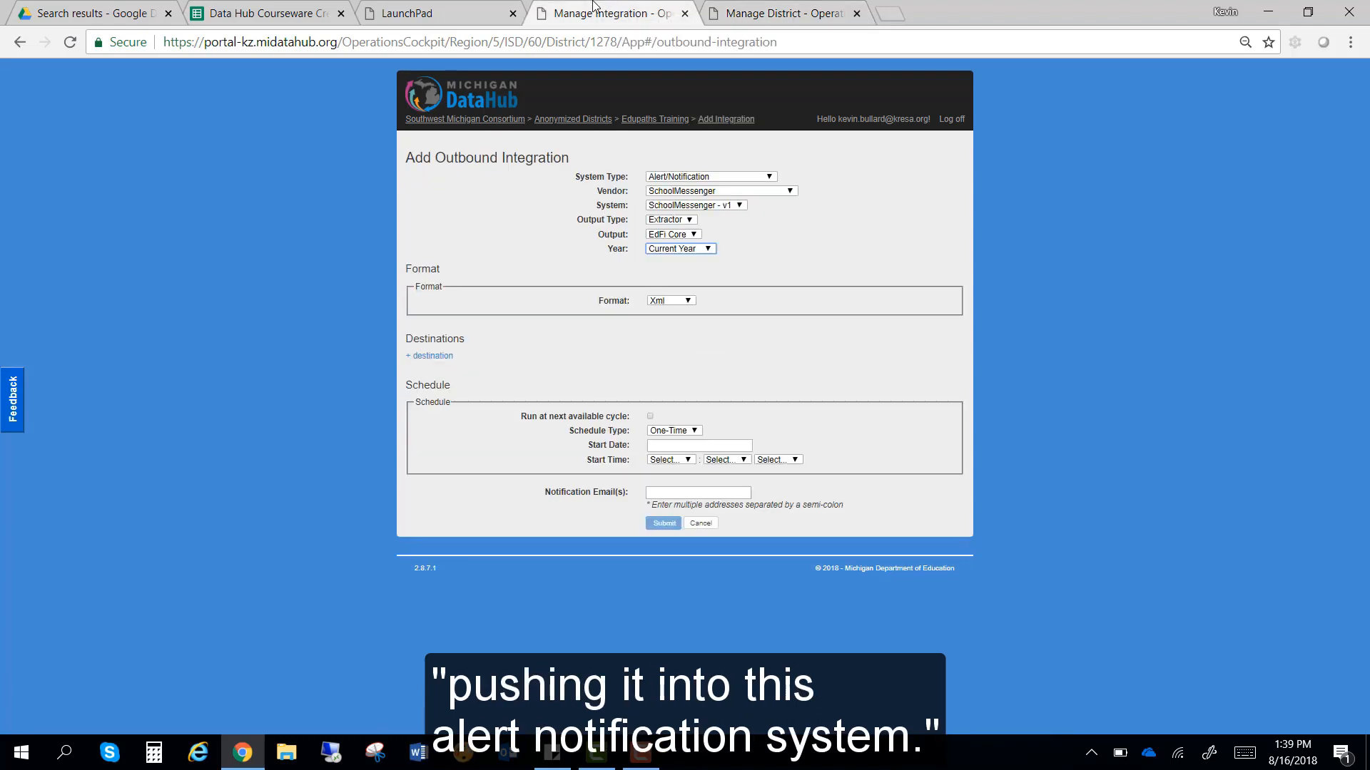
pyautogui.click(671, 249)
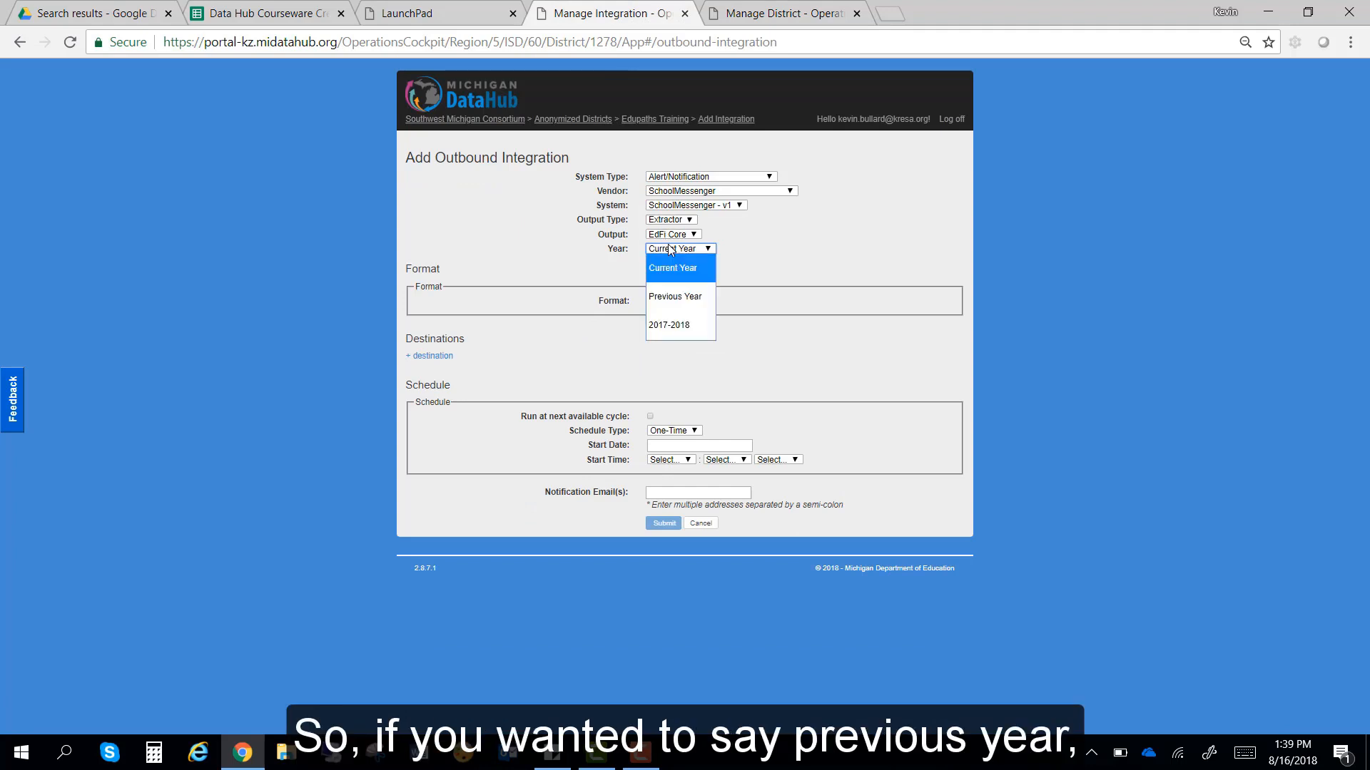
pyautogui.click(667, 305)
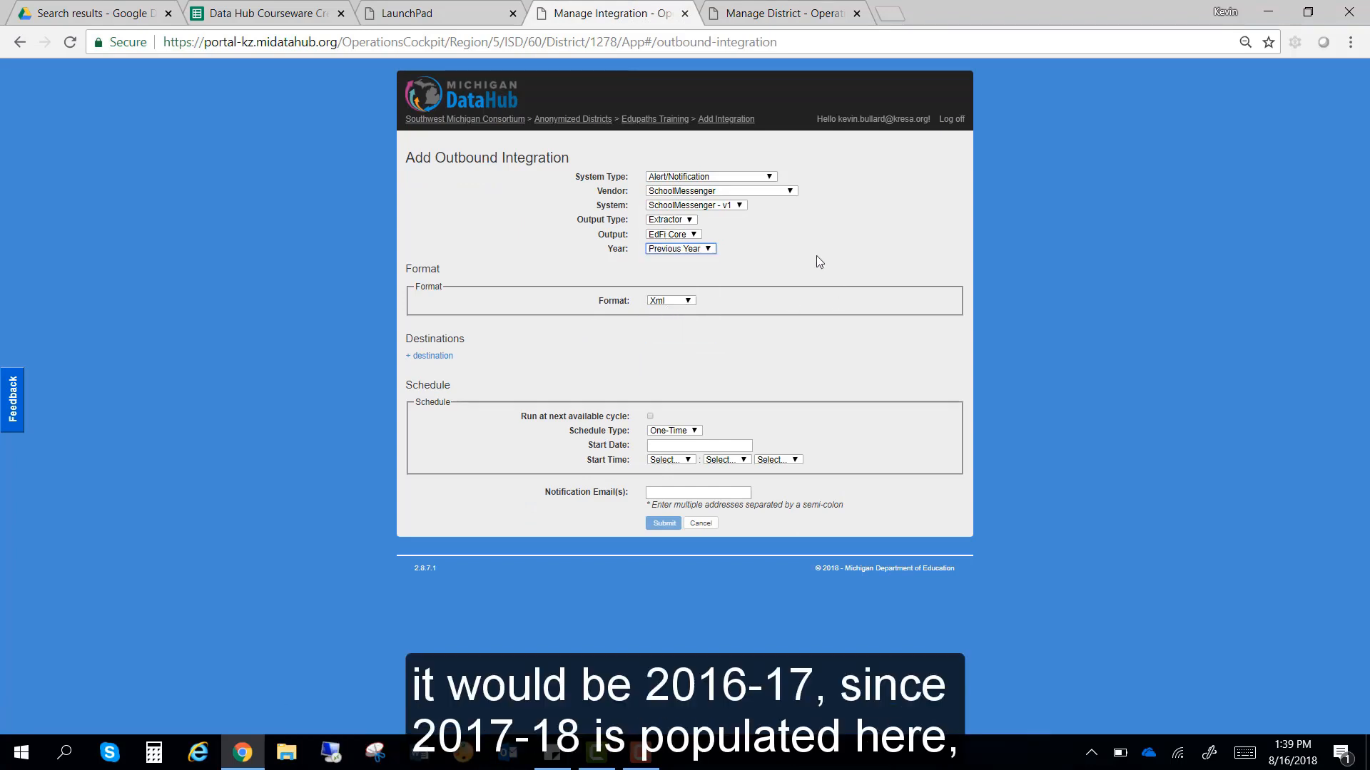
# Step: Reset Year to Current Year, matching the district's 2017-2018 school year
pyautogui.click(750, 20)
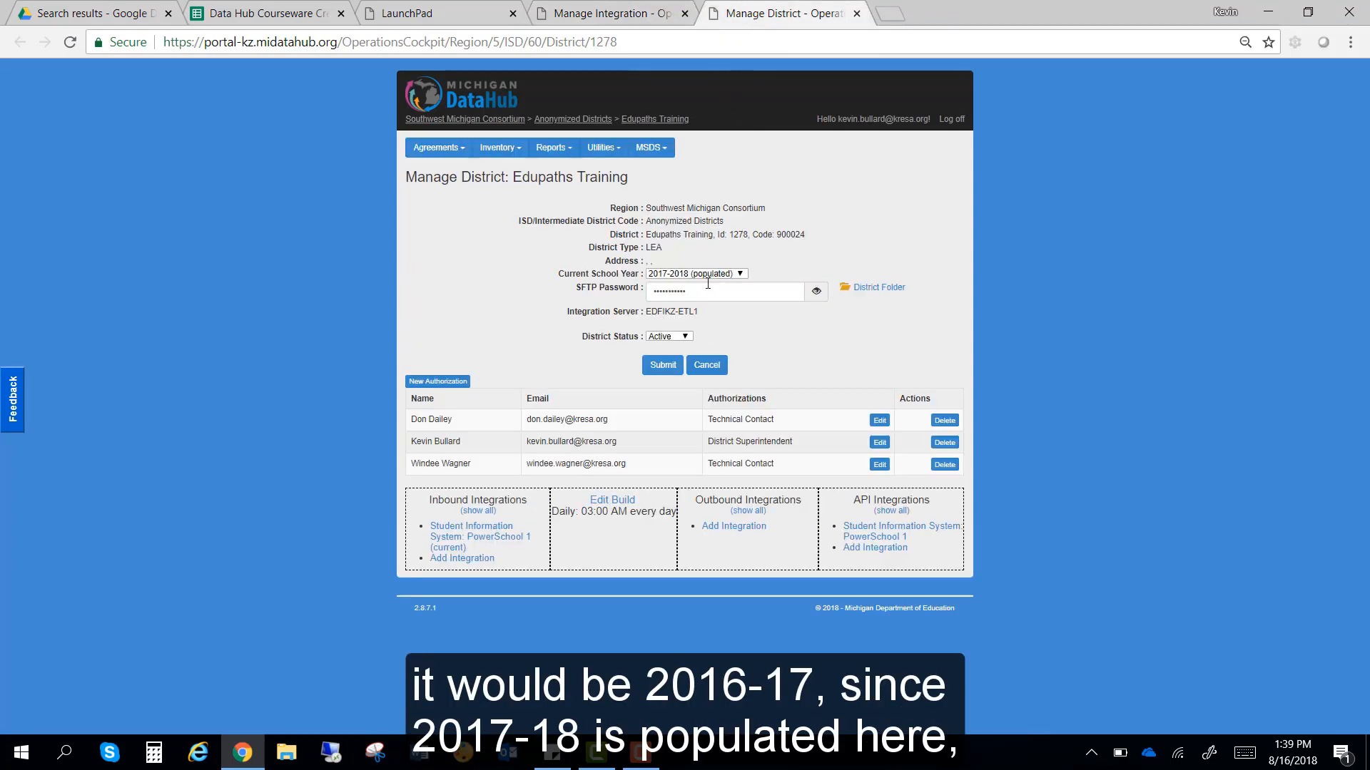
pyautogui.click(628, 13)
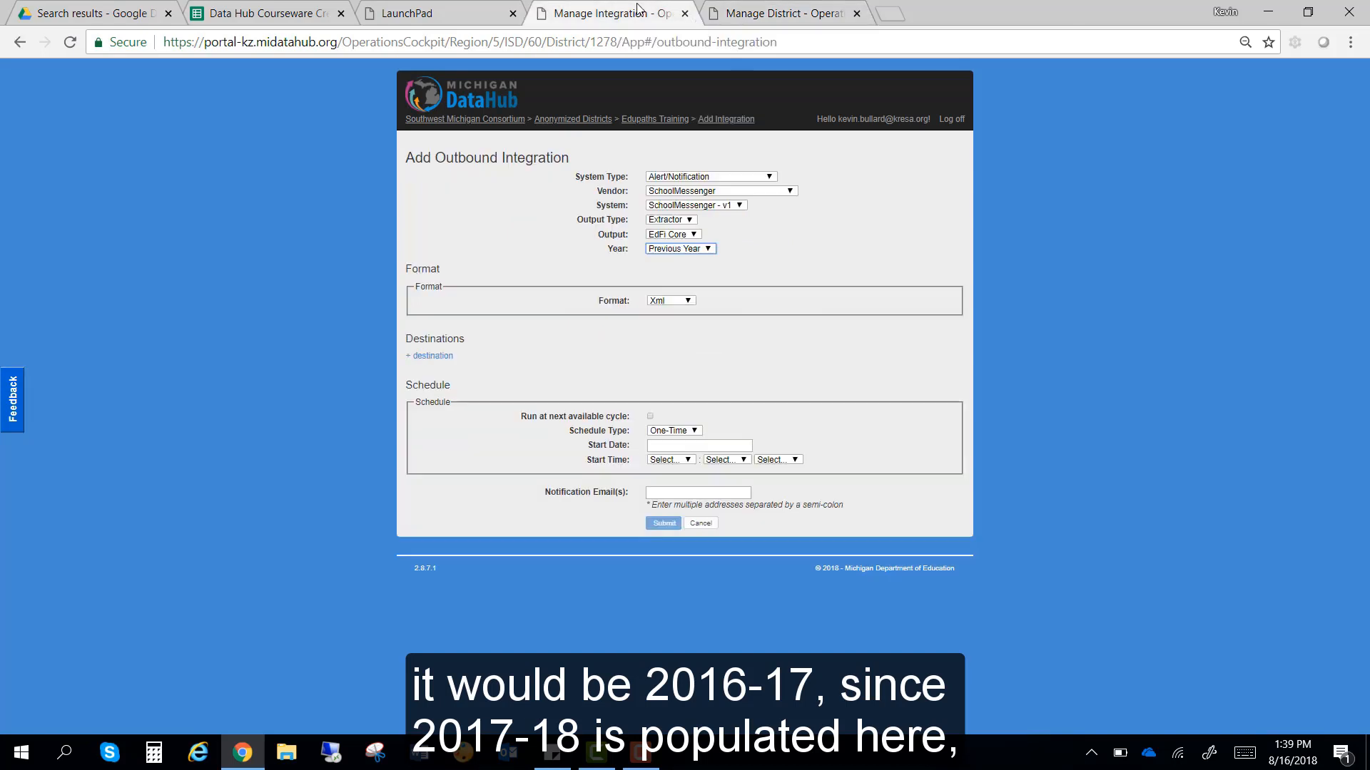
pyautogui.click(671, 249)
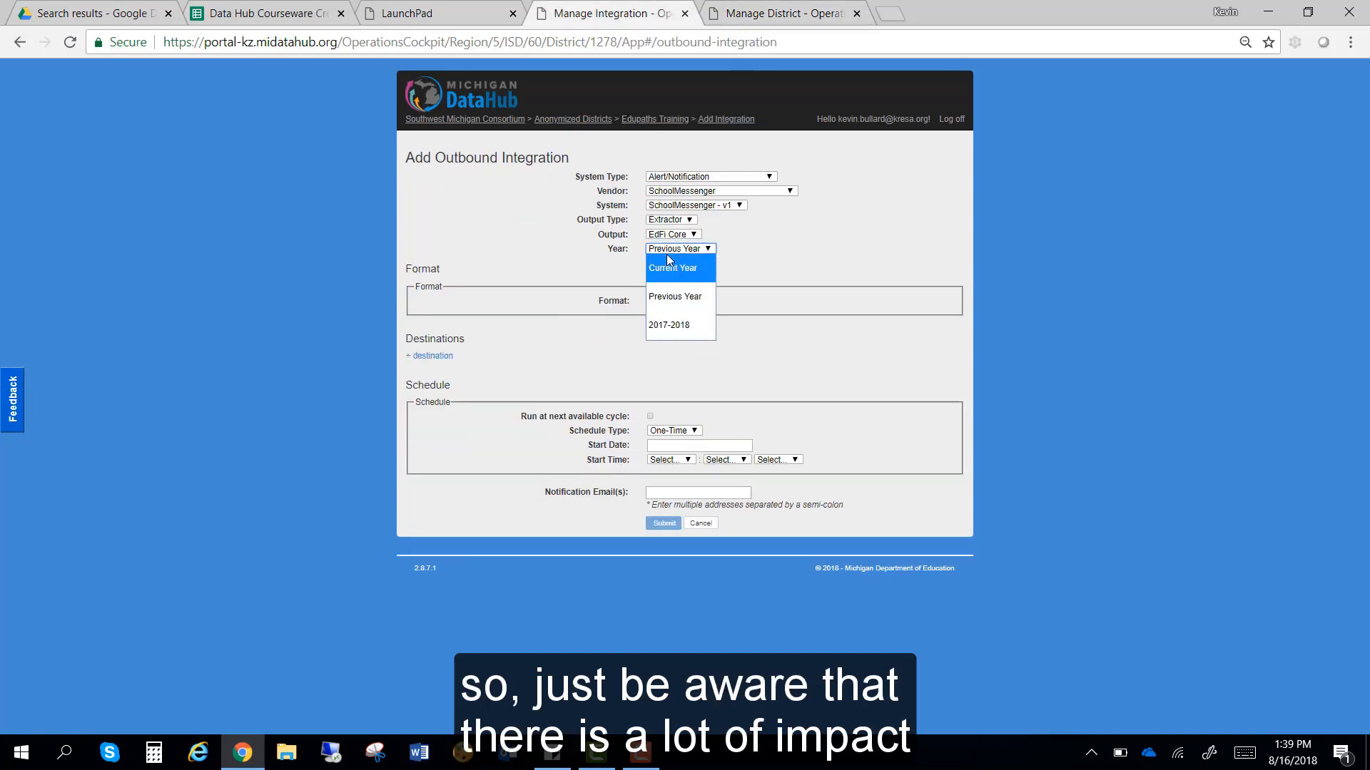
pyautogui.click(672, 270)
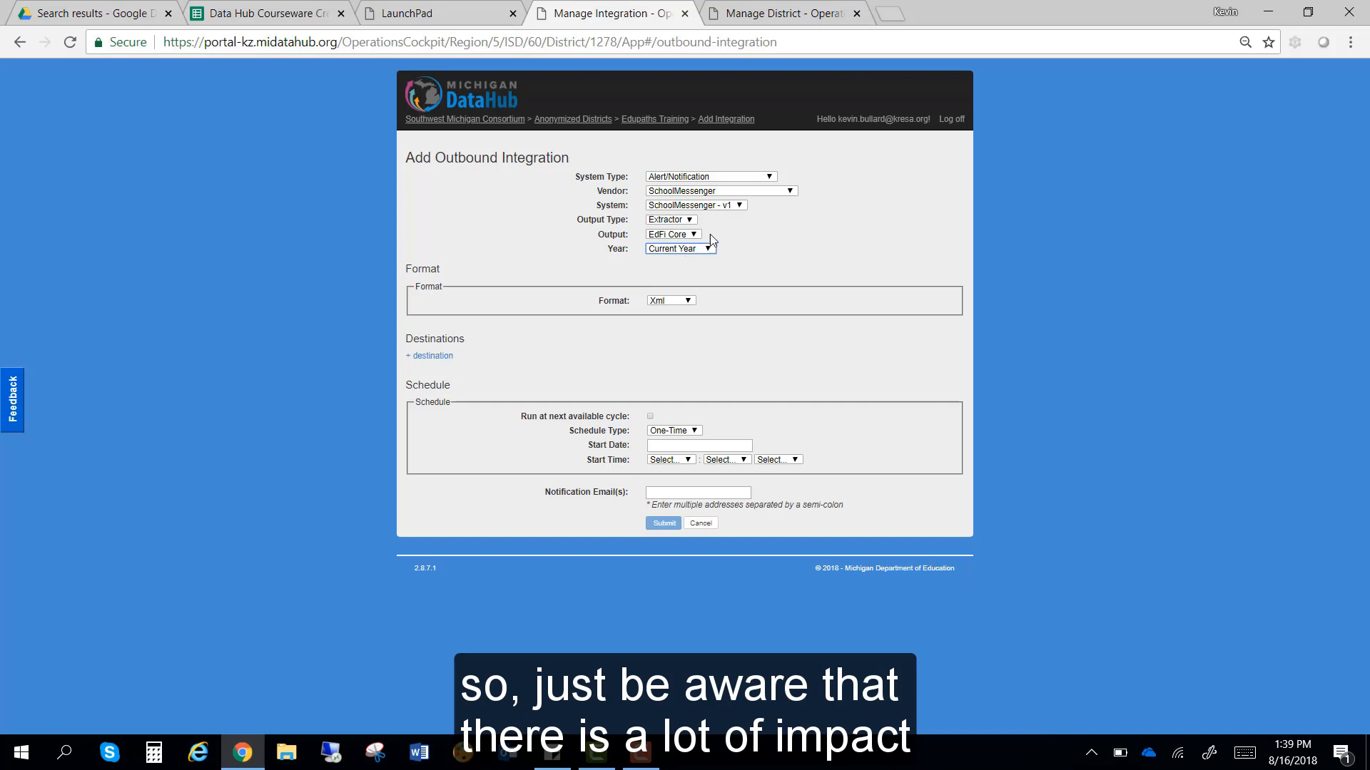
pyautogui.click(739, 13)
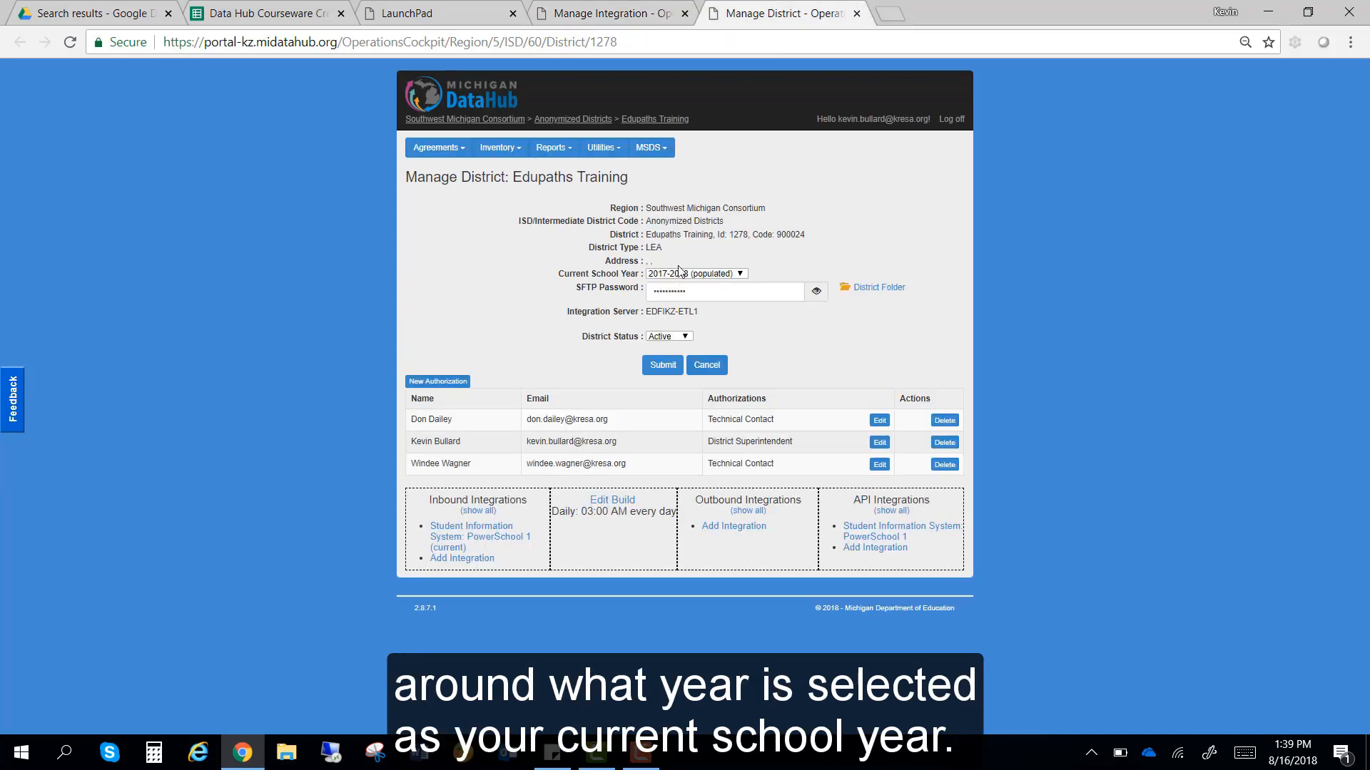
pyautogui.click(615, 13)
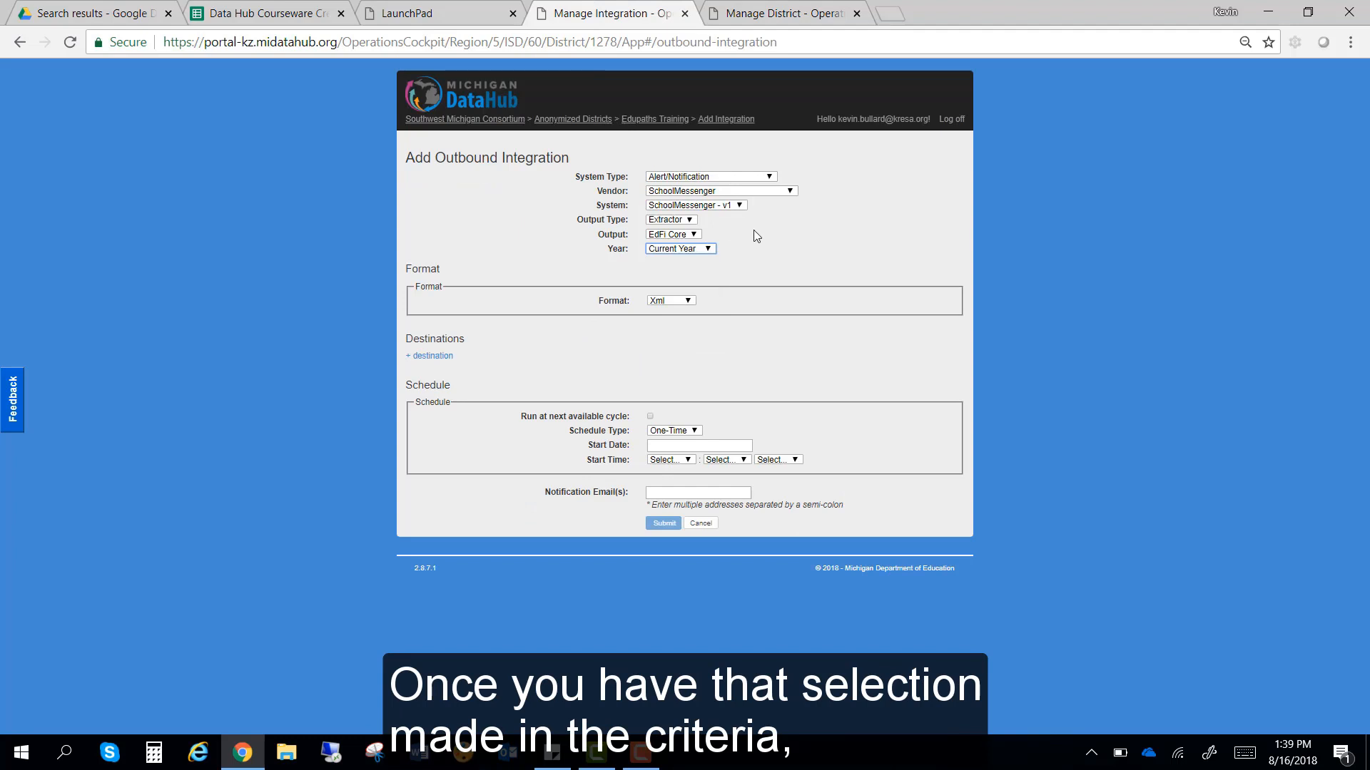
# Step: Keep Format Xml and add a destination with SFTP delivery
pyautogui.click(681, 302)
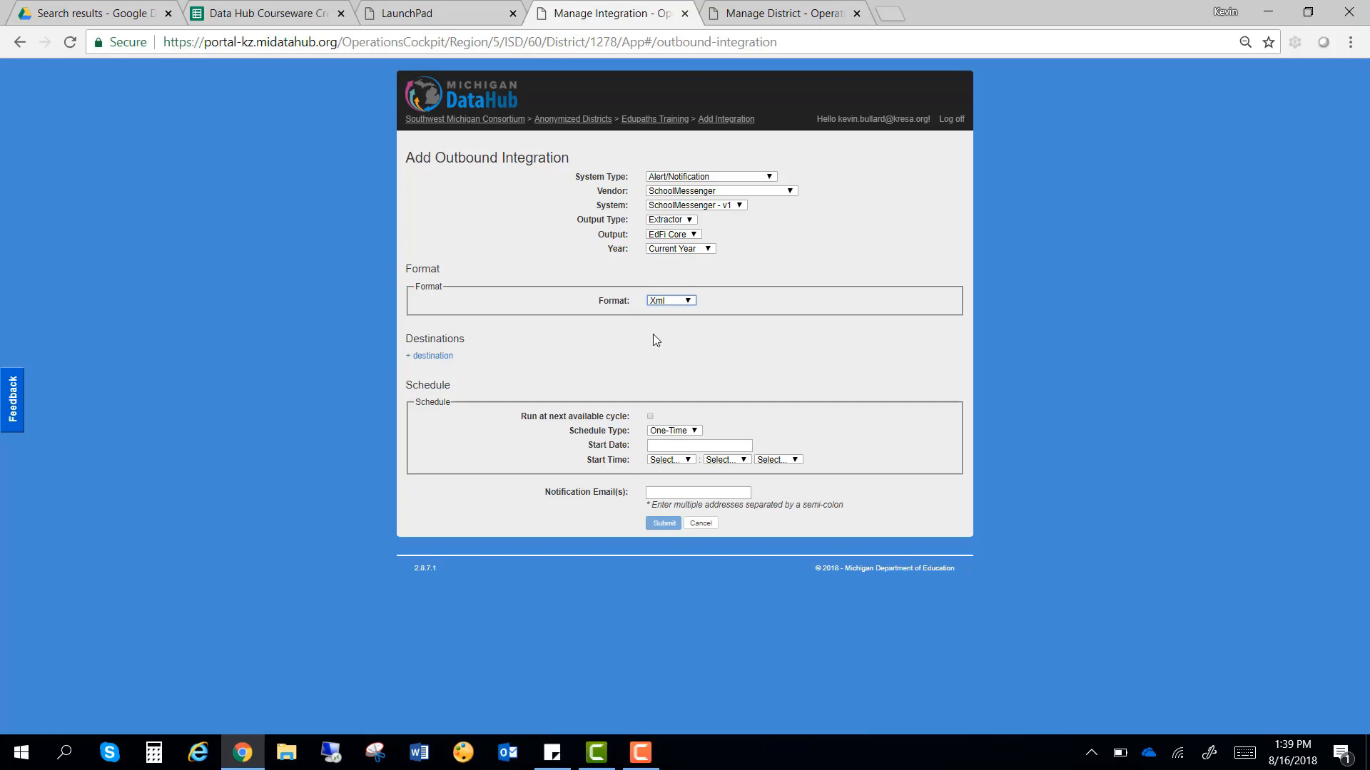
pyautogui.click(440, 360)
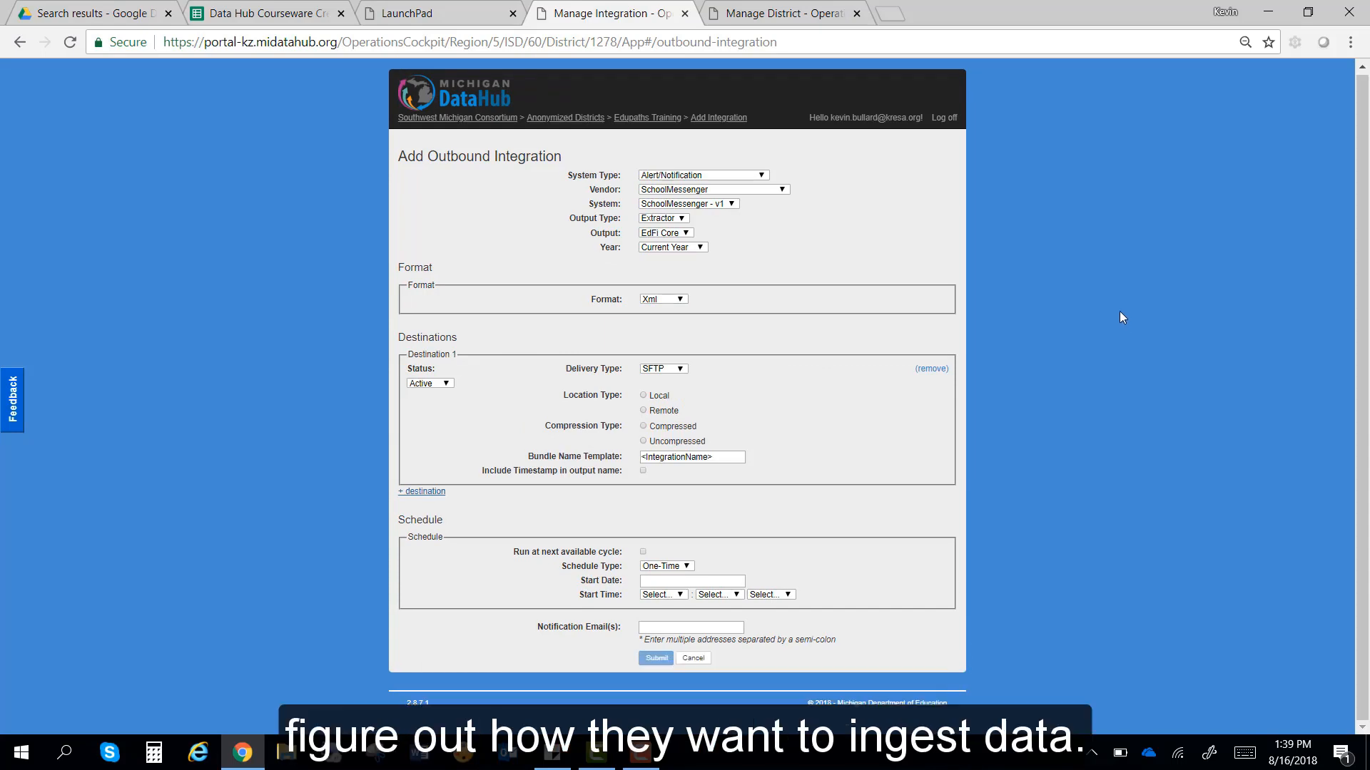
pyautogui.click(656, 371)
pyautogui.click(656, 371)
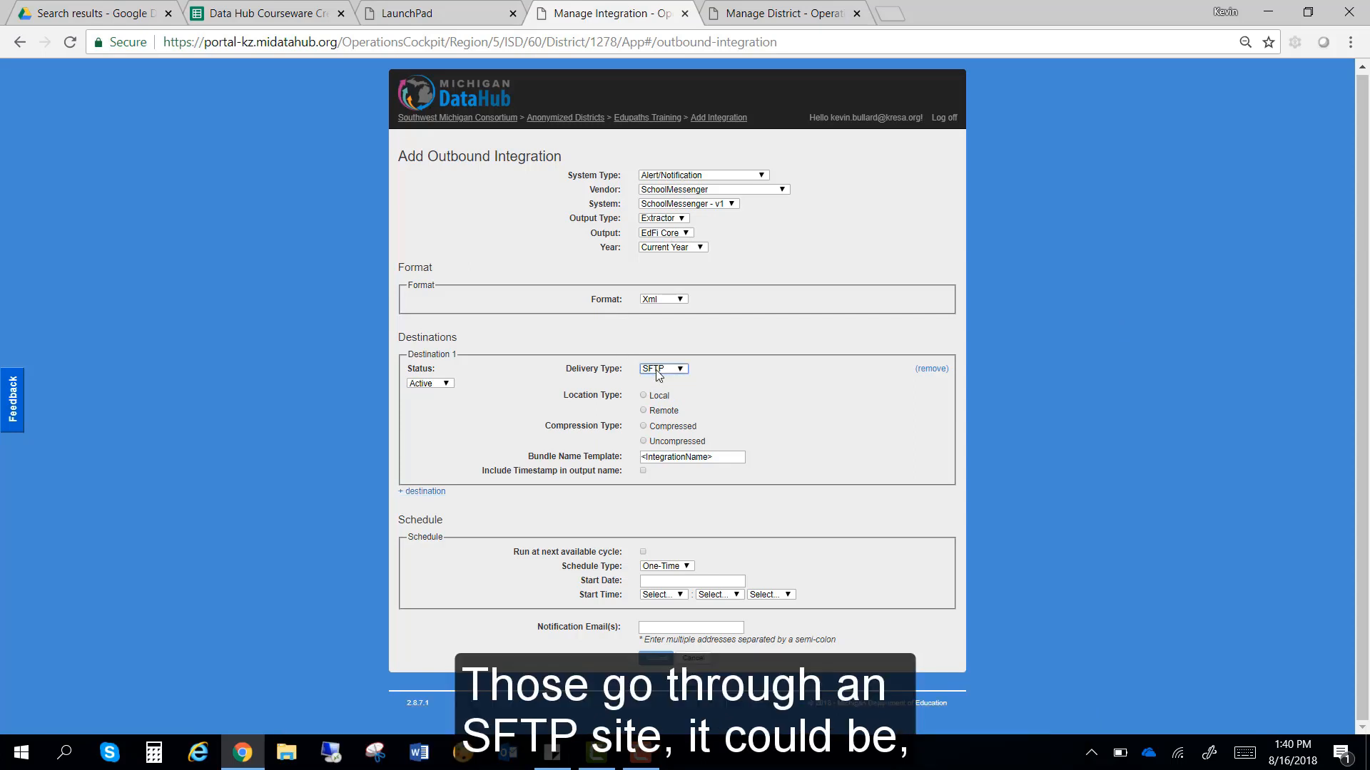
# Step: Keep the destination Active and set its location type to Local
pyautogui.click(445, 386)
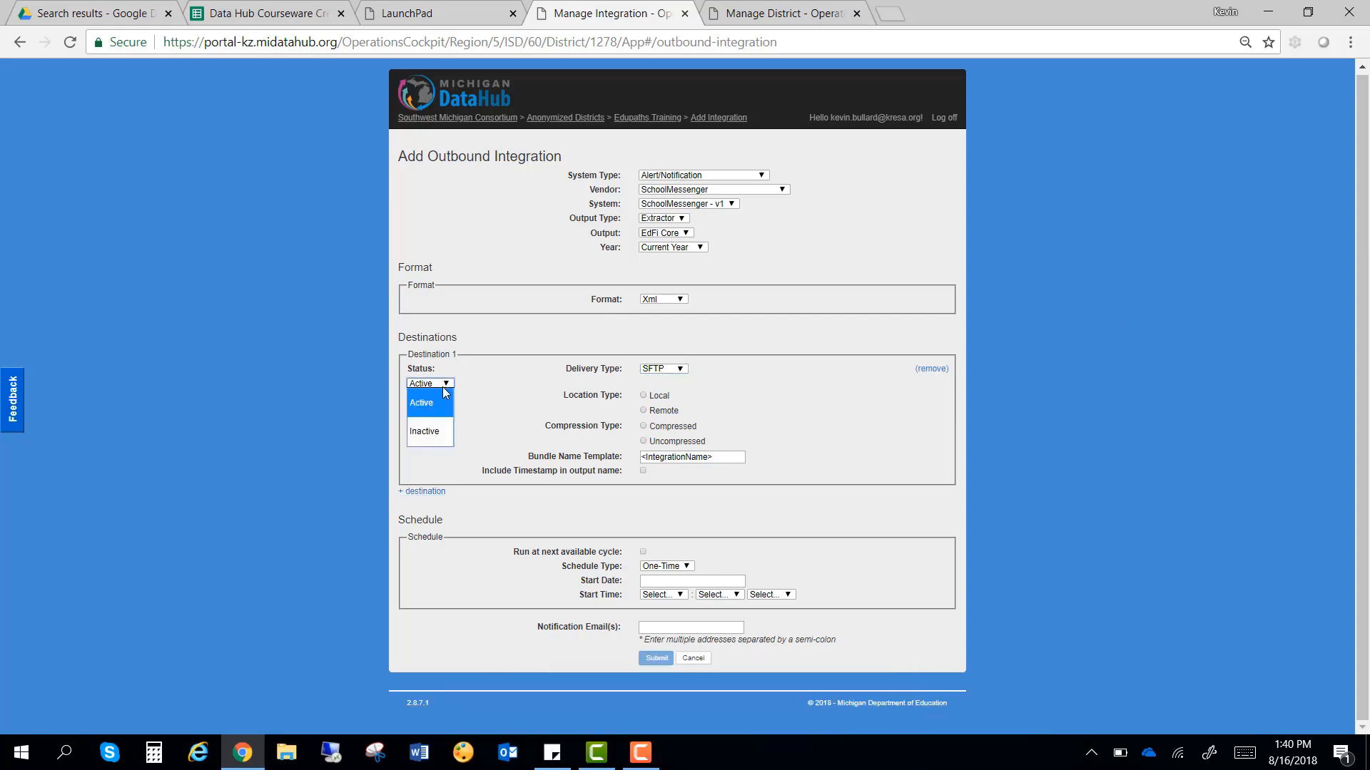
pyautogui.click(507, 374)
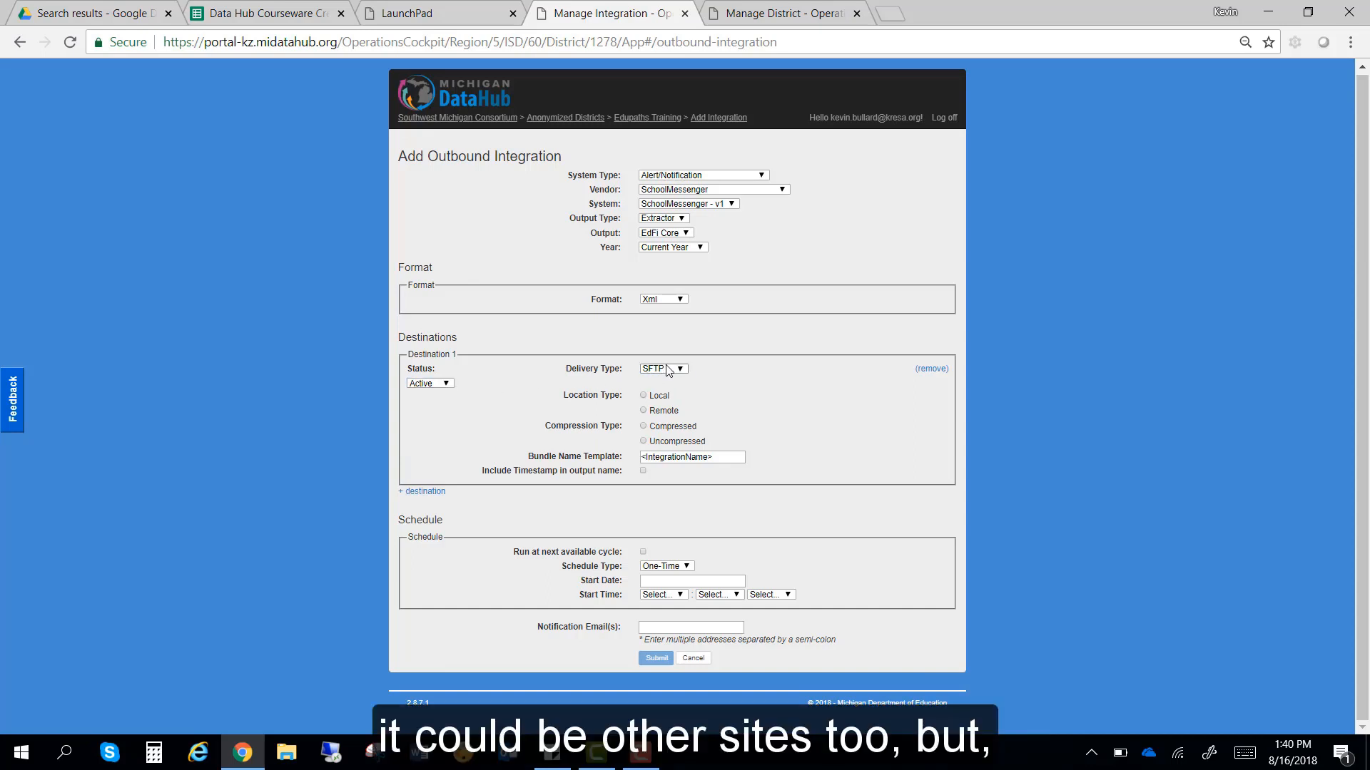
pyautogui.click(667, 369)
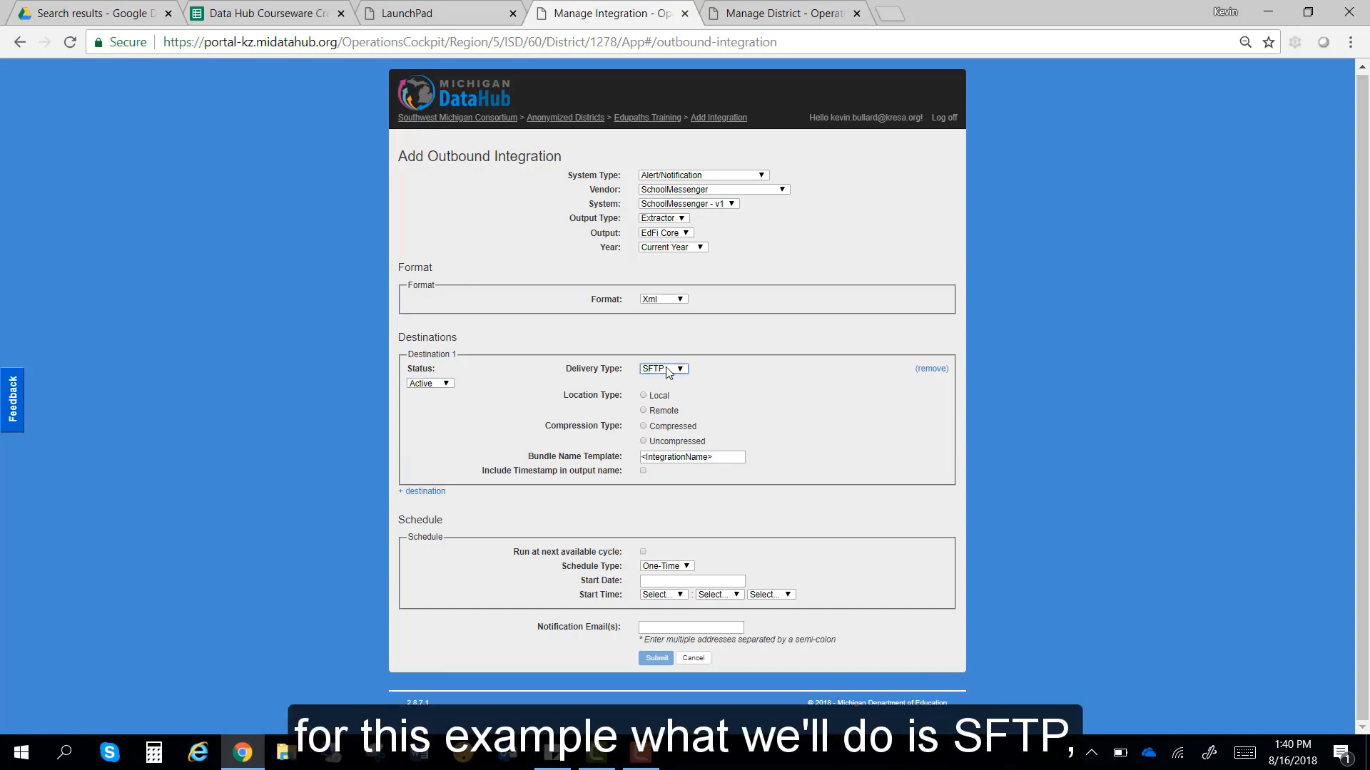
pyautogui.click(644, 397)
pyautogui.click(644, 410)
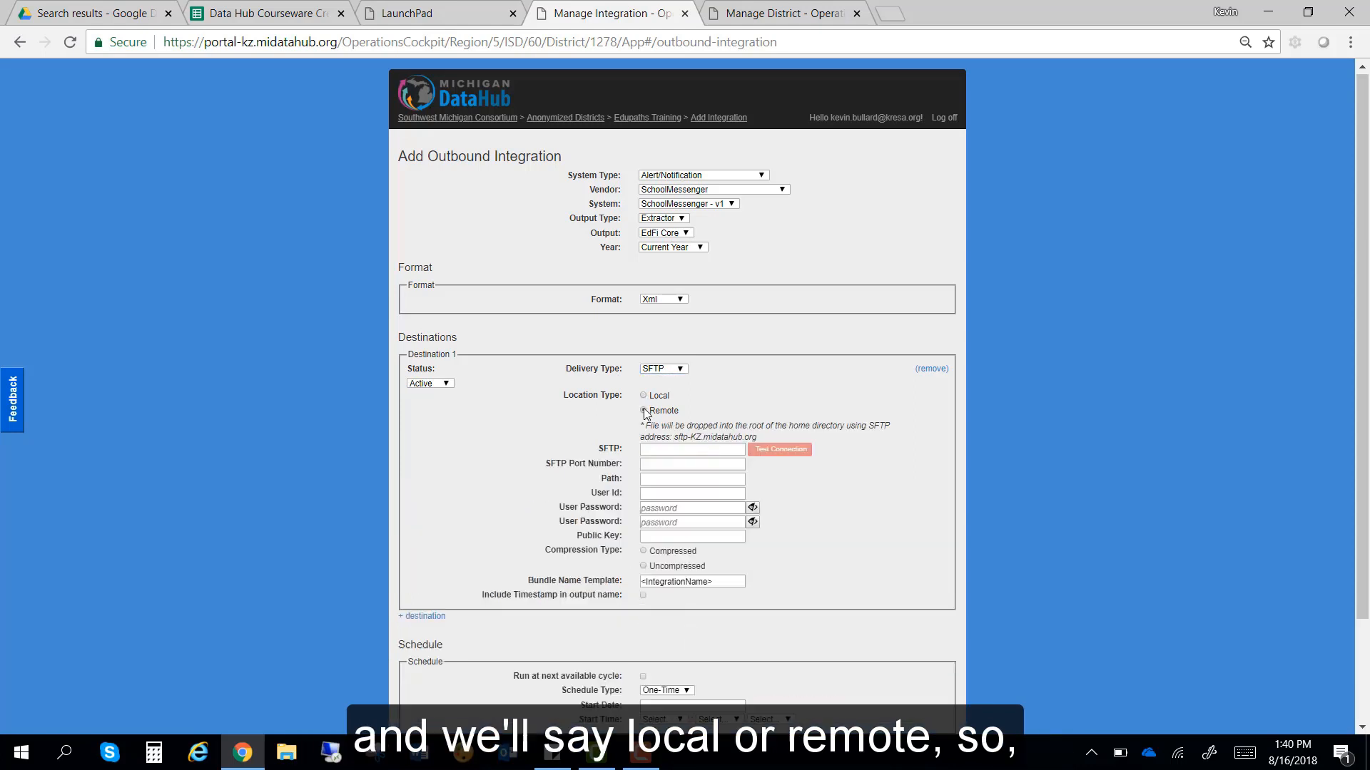
pyautogui.click(644, 397)
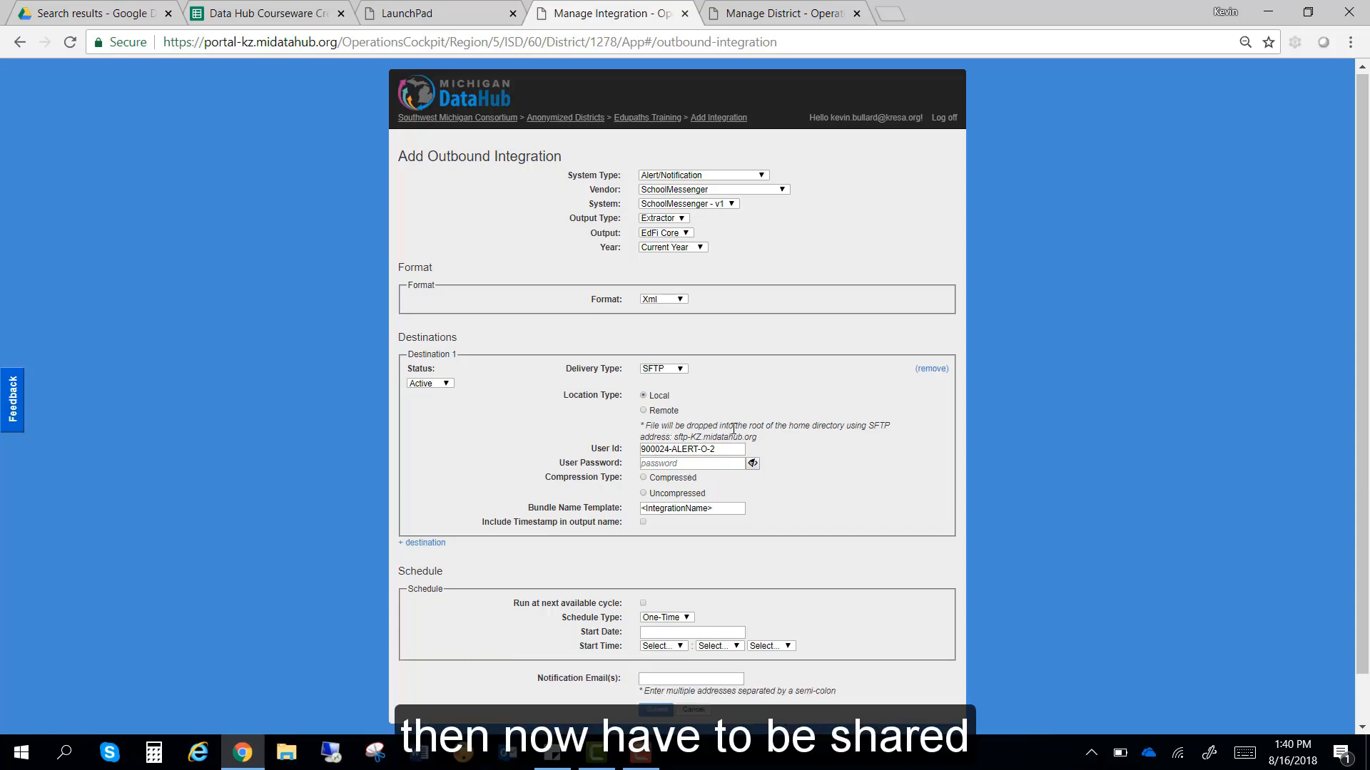
# Step: Try the Remote location's SFTP connection fields, then return to Local
pyautogui.click(646, 411)
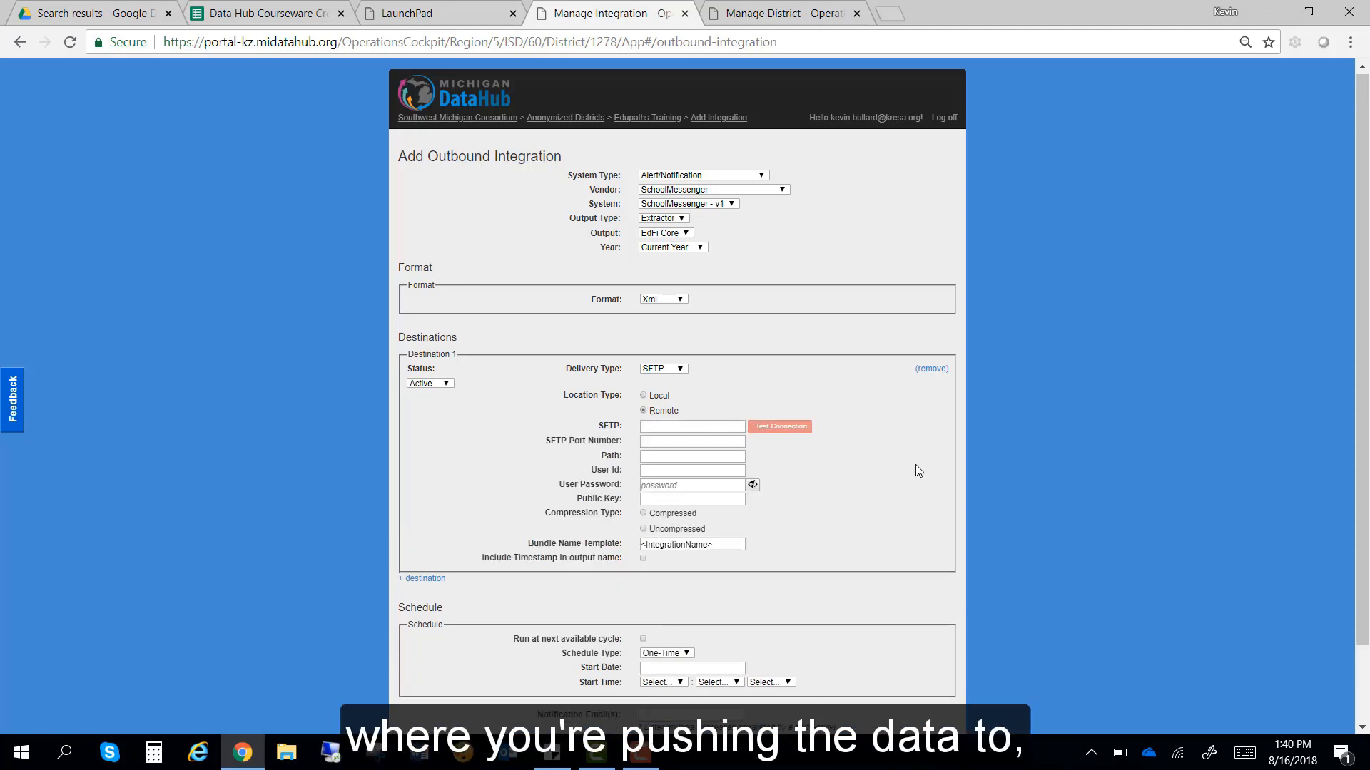
pyautogui.click(696, 442)
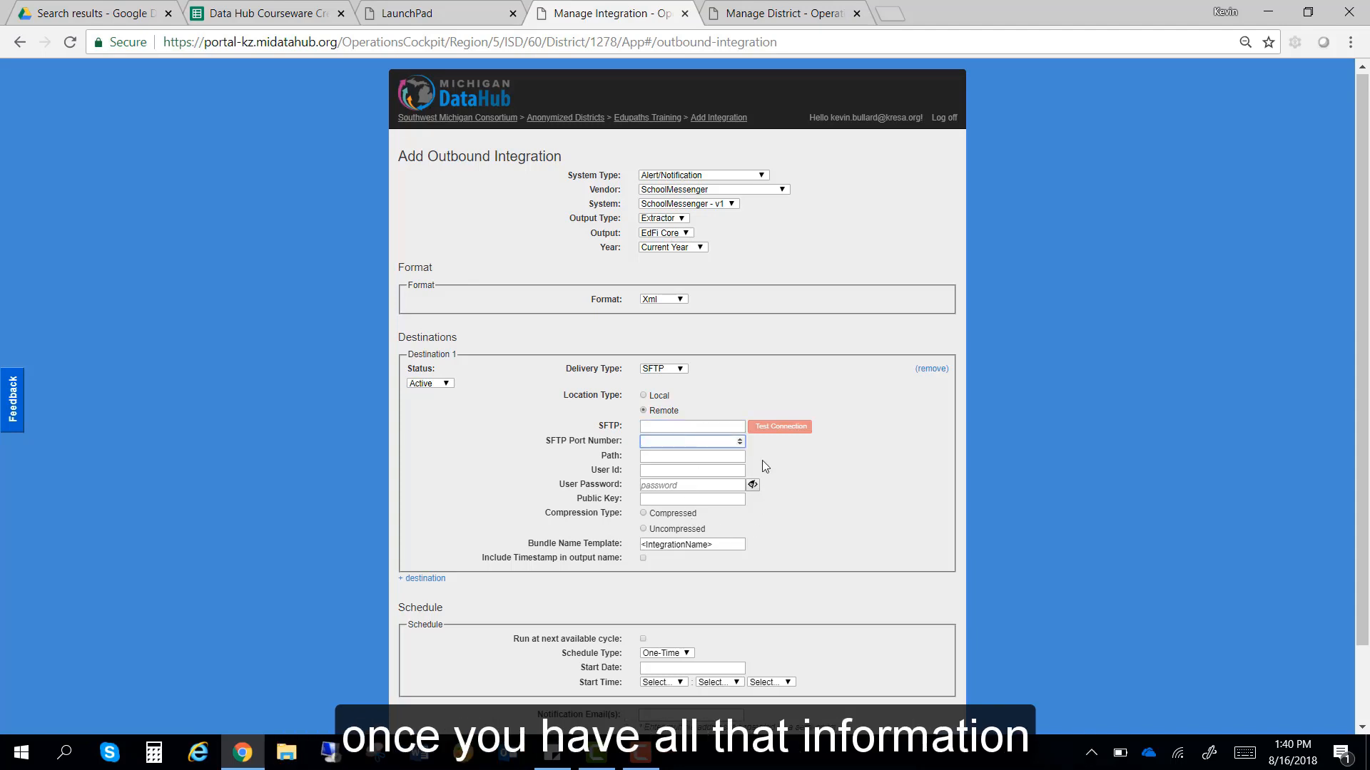
pyautogui.click(786, 428)
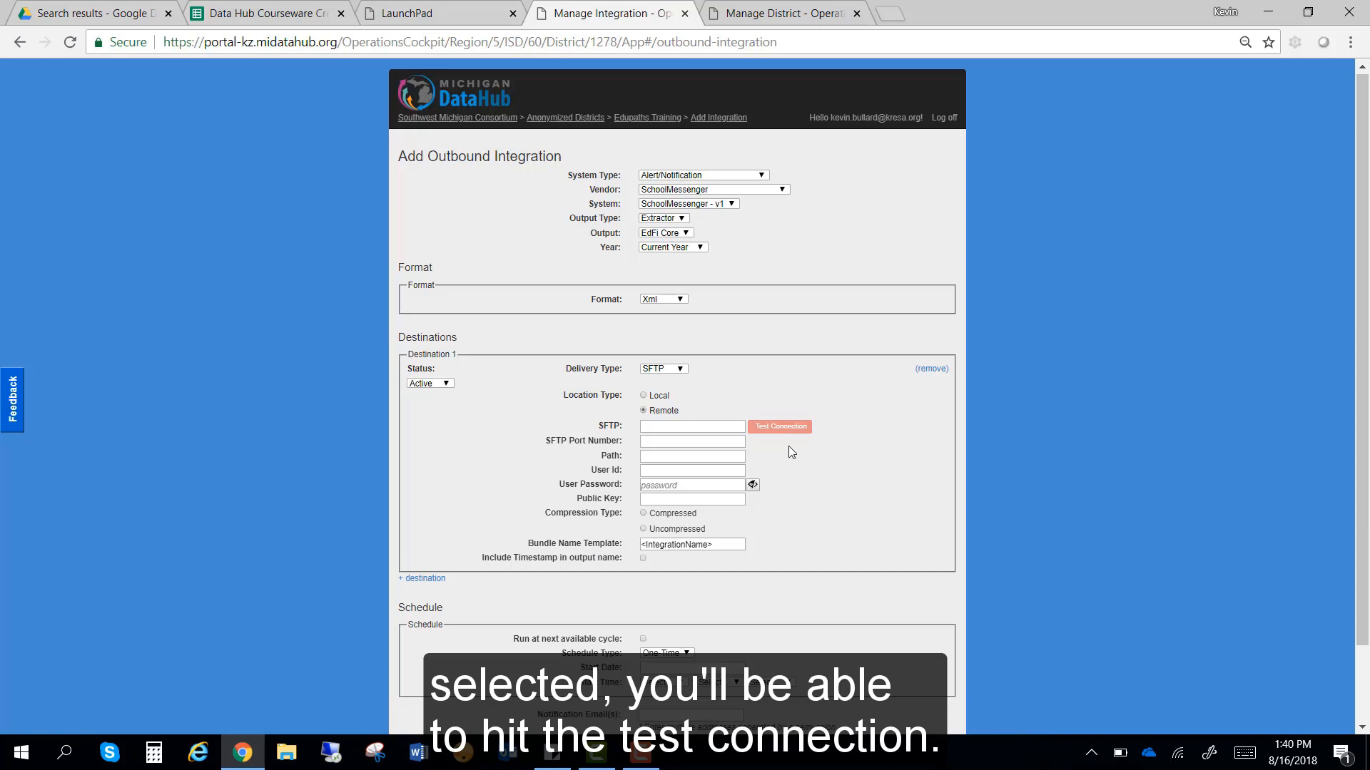
pyautogui.click(643, 396)
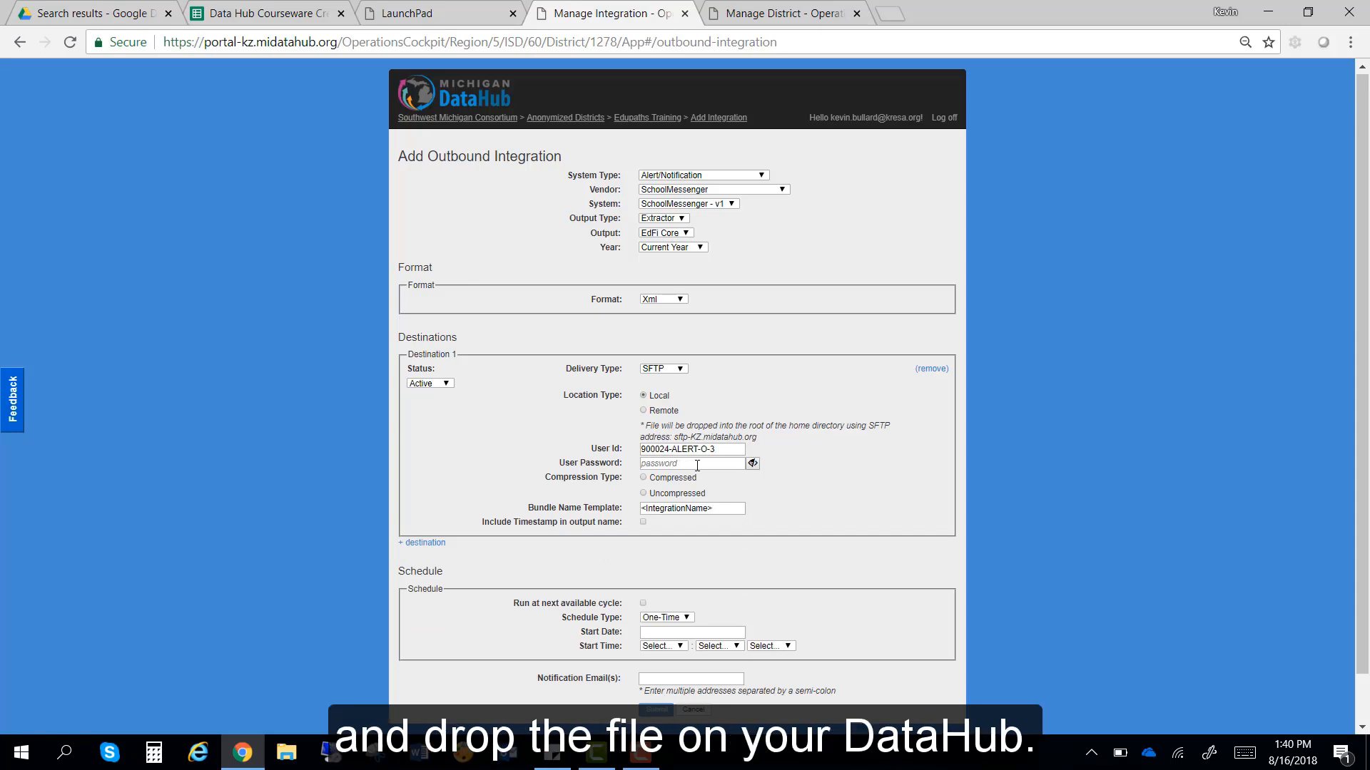
# Step: Replace the auto-generated User Id with a custom user ID
pyautogui.click(733, 450)
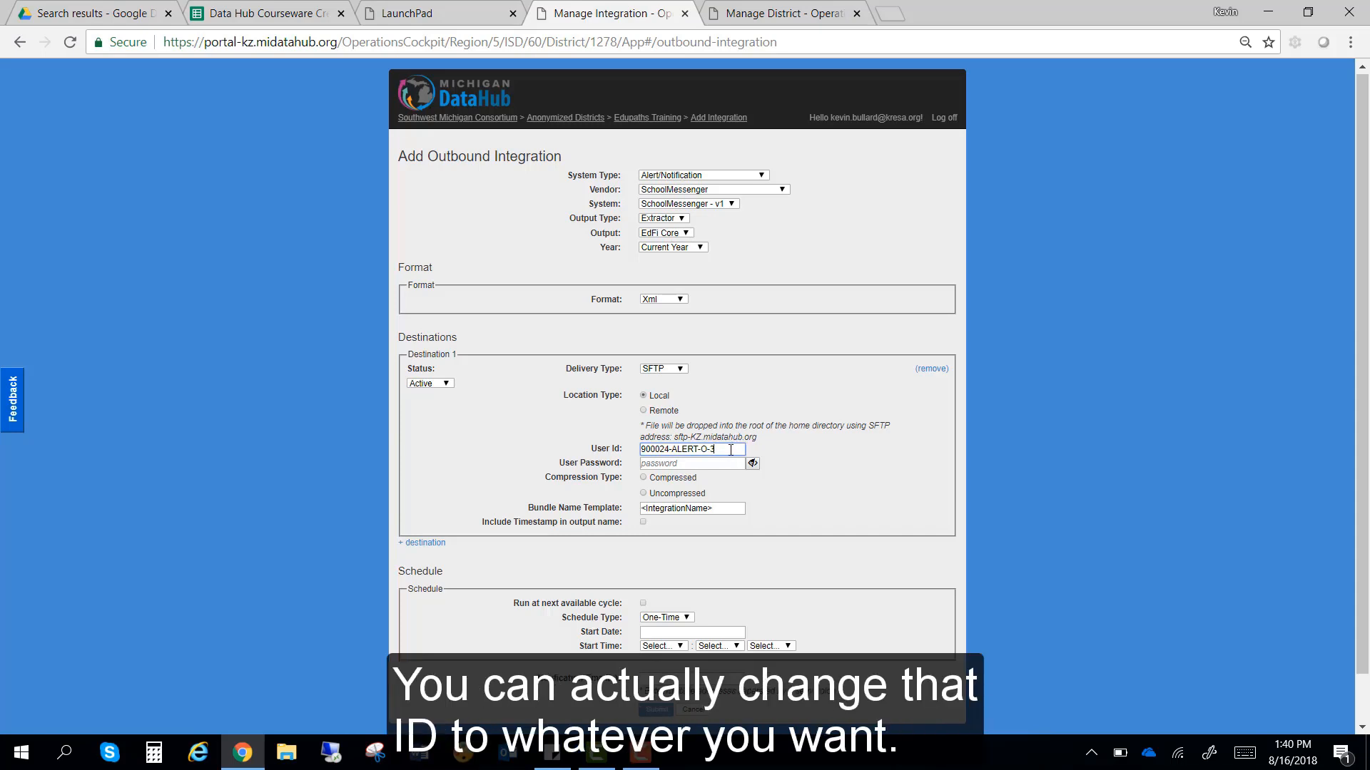
pyautogui.click(730, 451)
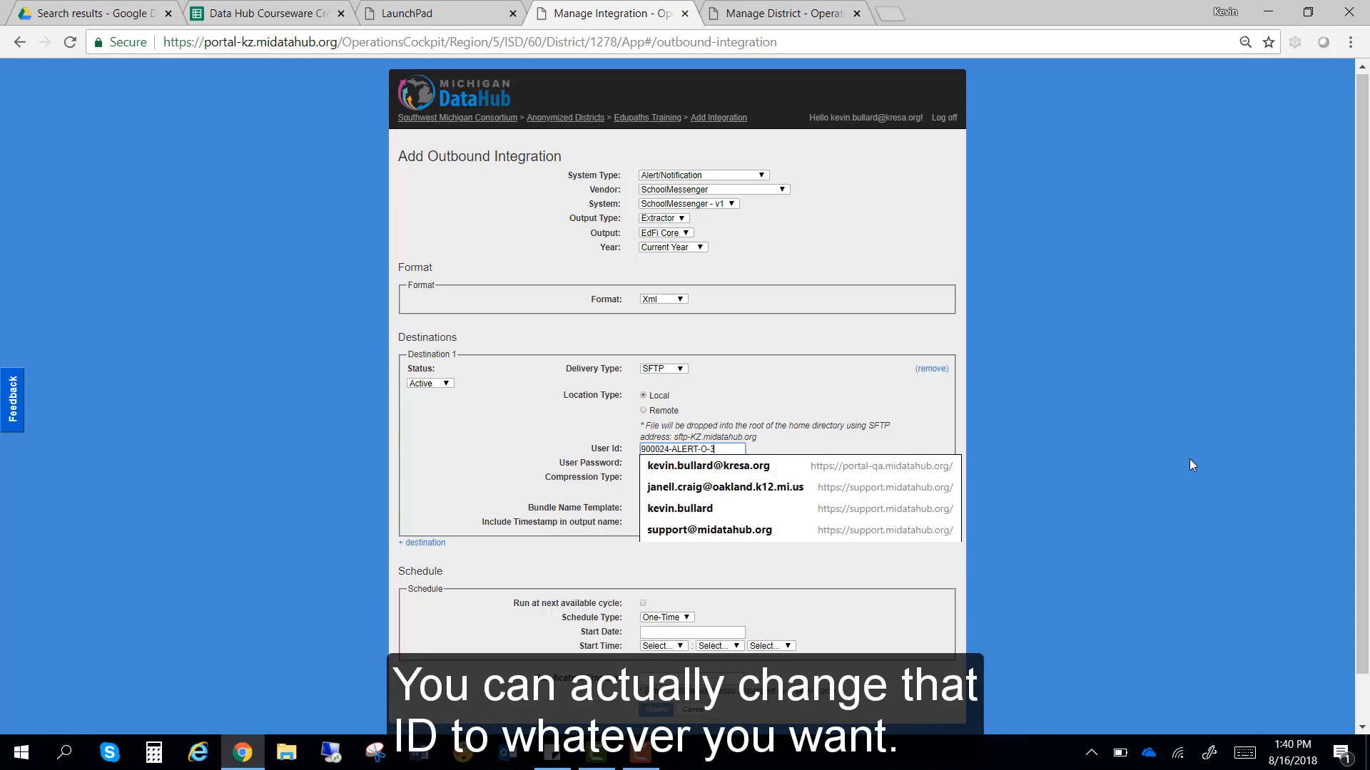
pyautogui.press('BackSpace')
pyautogui.press('BackSpace')
pyautogui.press('BackSpace')
pyautogui.press('BackSpace')
pyautogui.press('BackSpace')
pyautogui.press('BackSpace')
pyautogui.press('BackSpace')
pyautogui.press('BackSpace')
pyautogui.press('BackSpace')
pyautogui.press('BackSpace')
pyautogui.press('BackSpace')
pyautogui.press('BackSpace')
pyautogui.press('BackSpace')
pyautogui.press('BackSpace')
pyautogui.press('BackSpace')
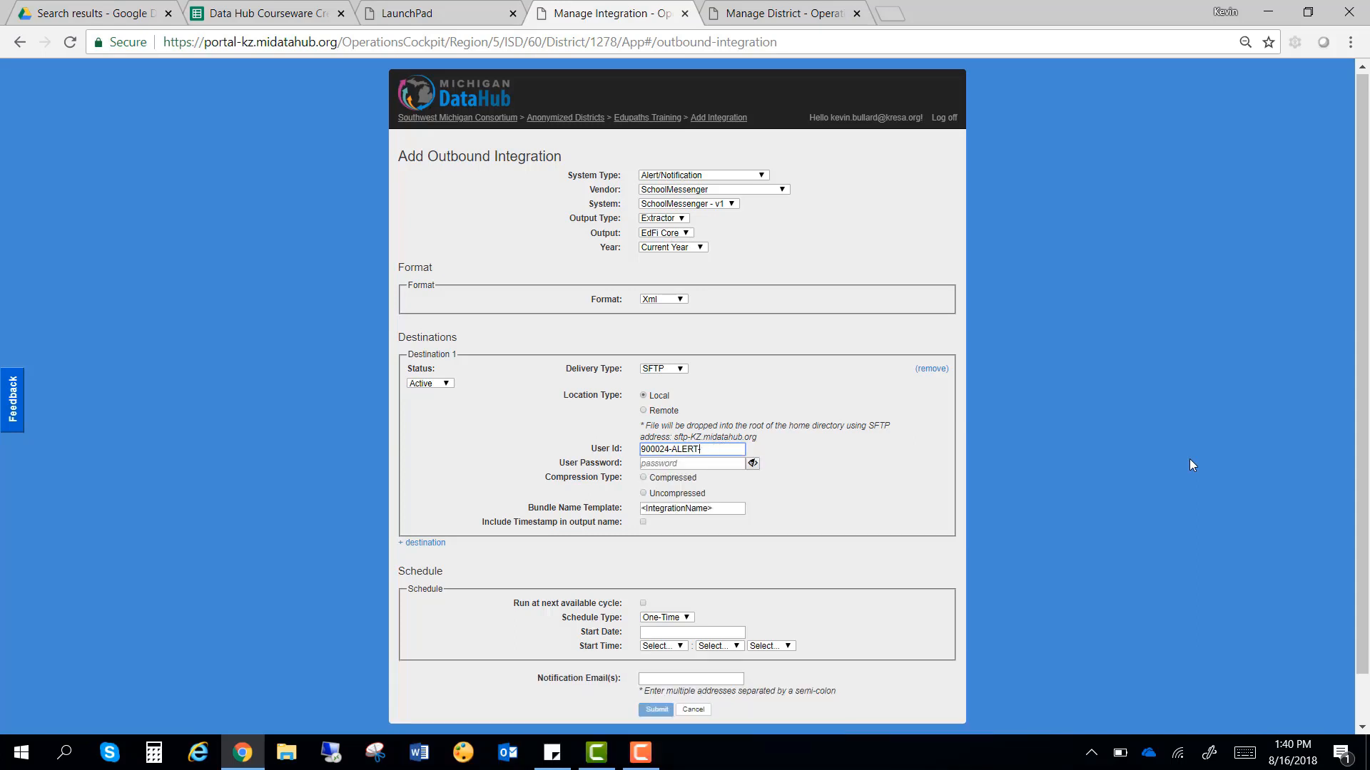
pyautogui.press('BackSpace')
pyautogui.write('kevins file')
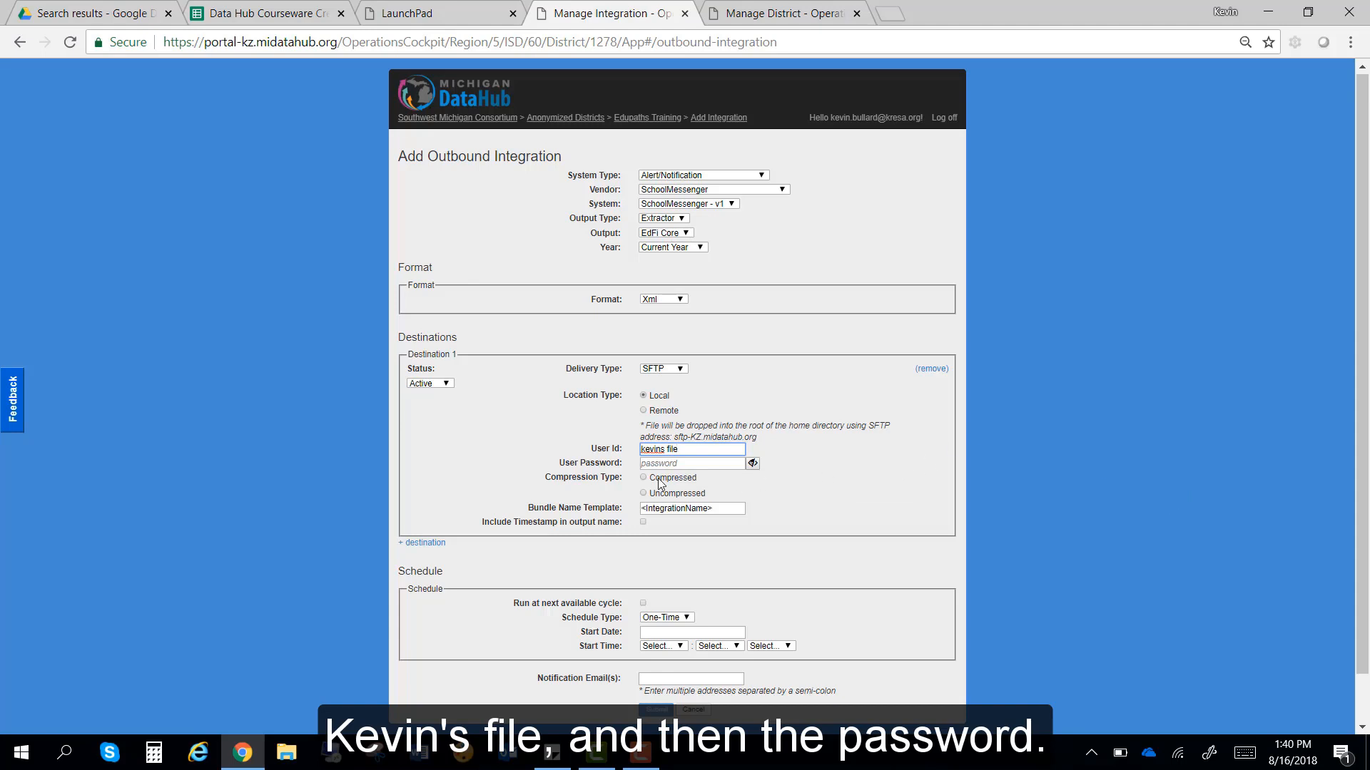
# Step: Enter the destination password, reveal it to verify, then mask it again
pyautogui.click(688, 464)
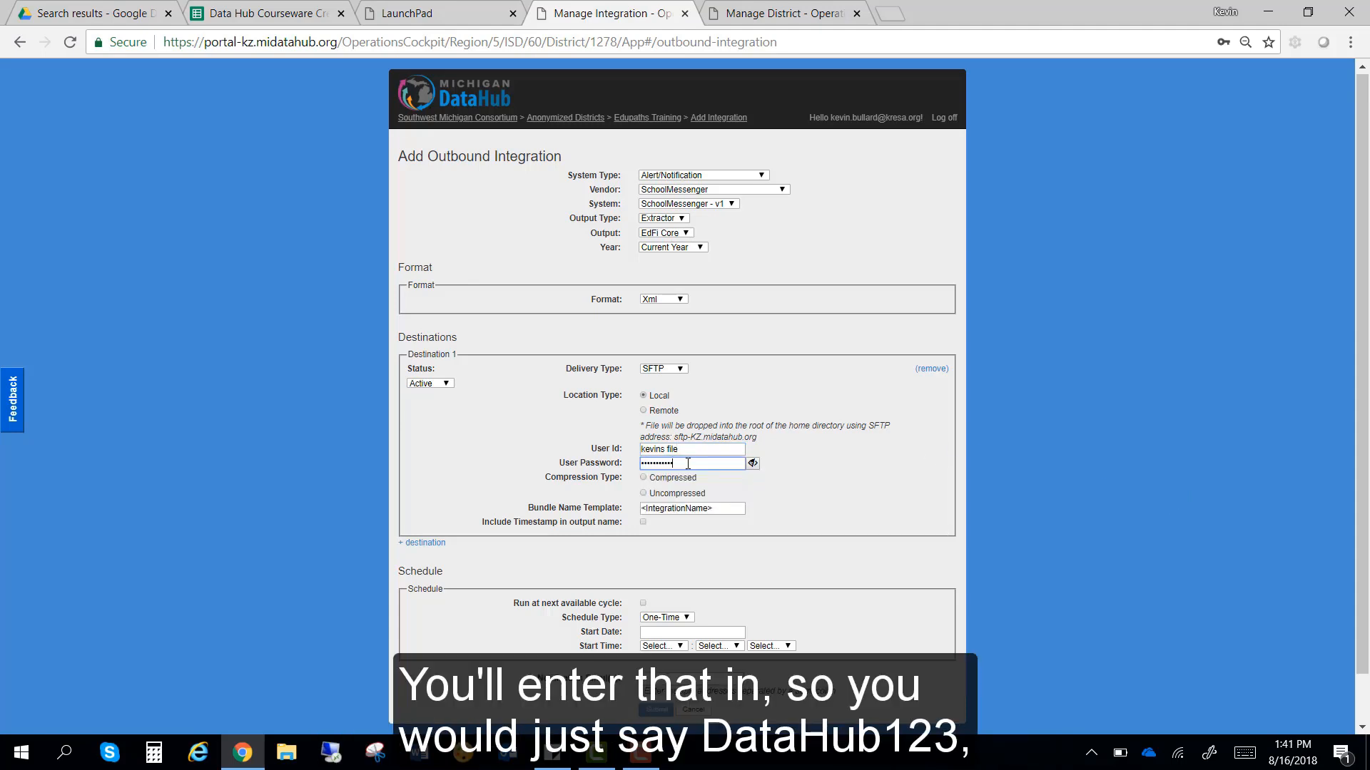
pyautogui.click(752, 464)
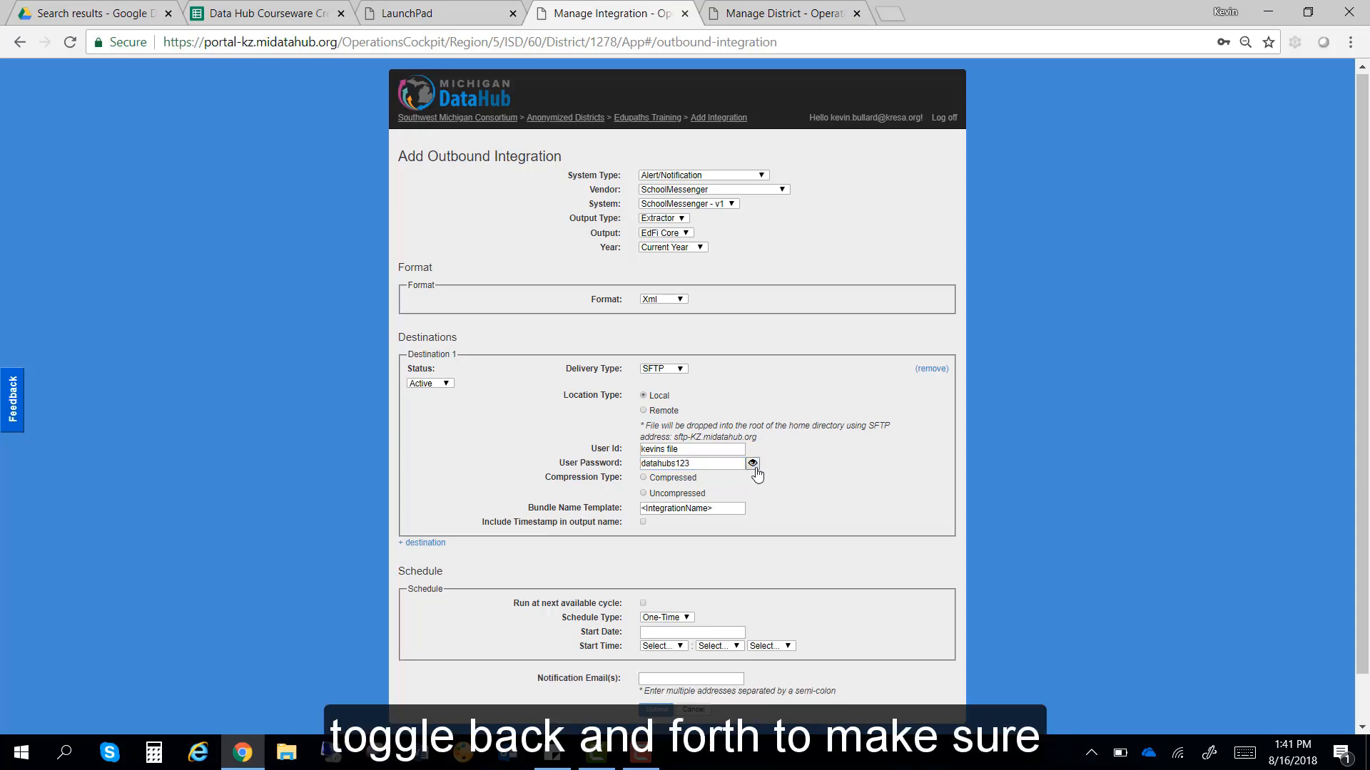
pyautogui.moveTo(719, 464); pyautogui.dragTo(638, 451)
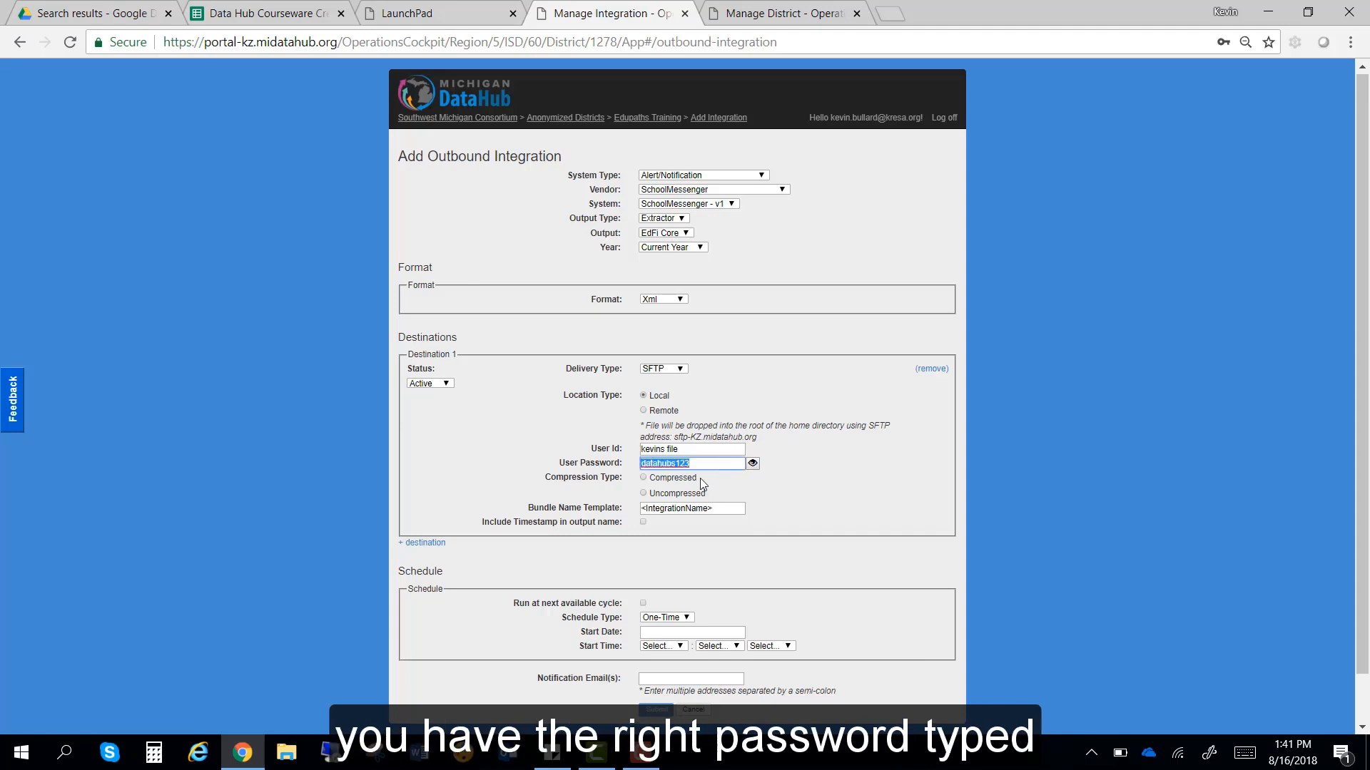
pyautogui.click(753, 464)
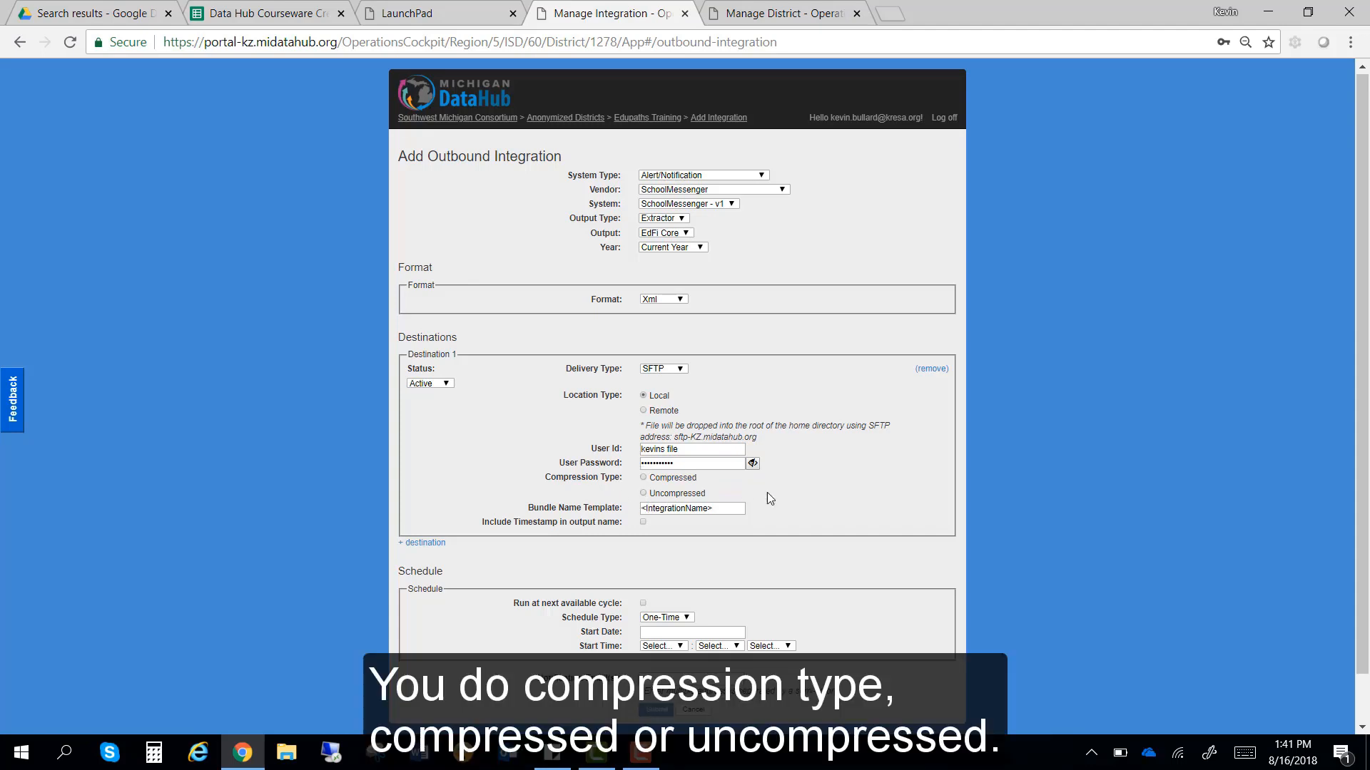
pyautogui.scroll(-1, 1091, 461)
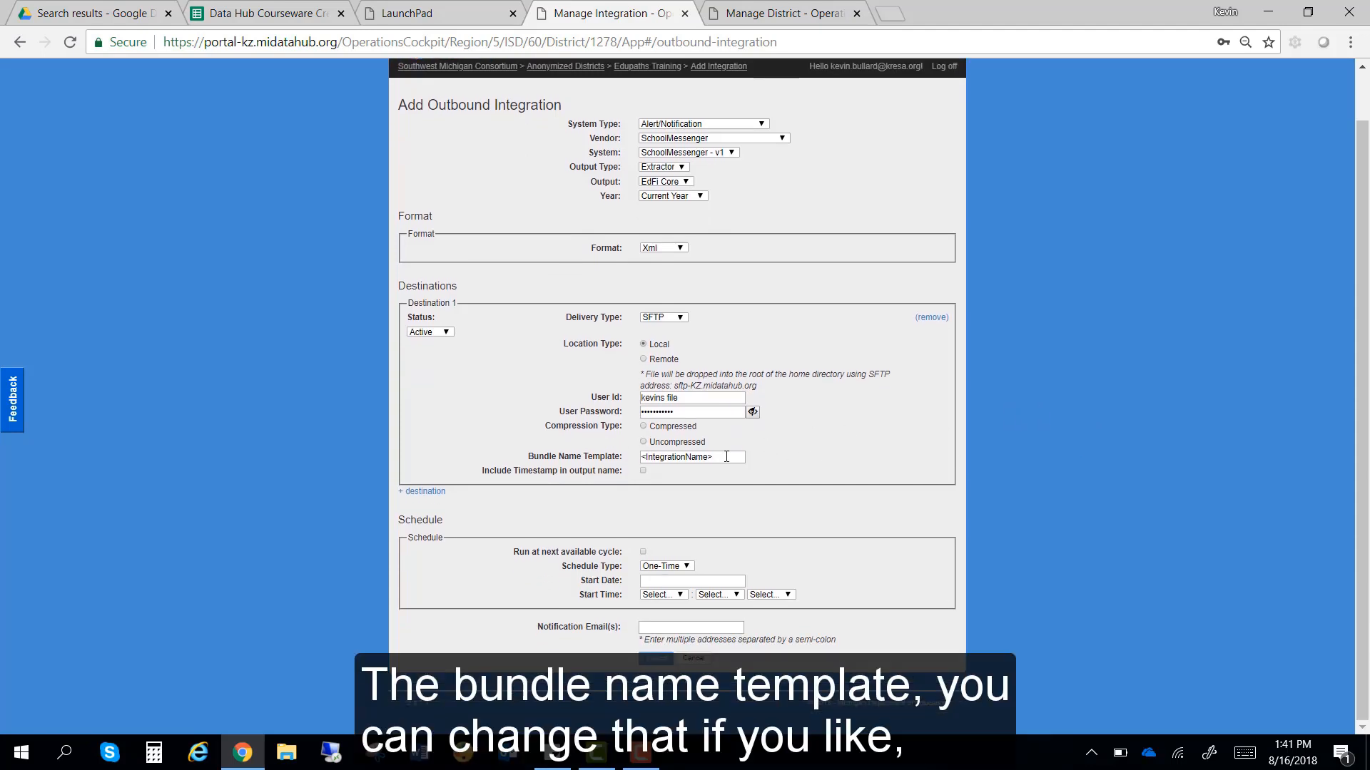
pyautogui.moveTo(726, 457); pyautogui.dragTo(611, 460)
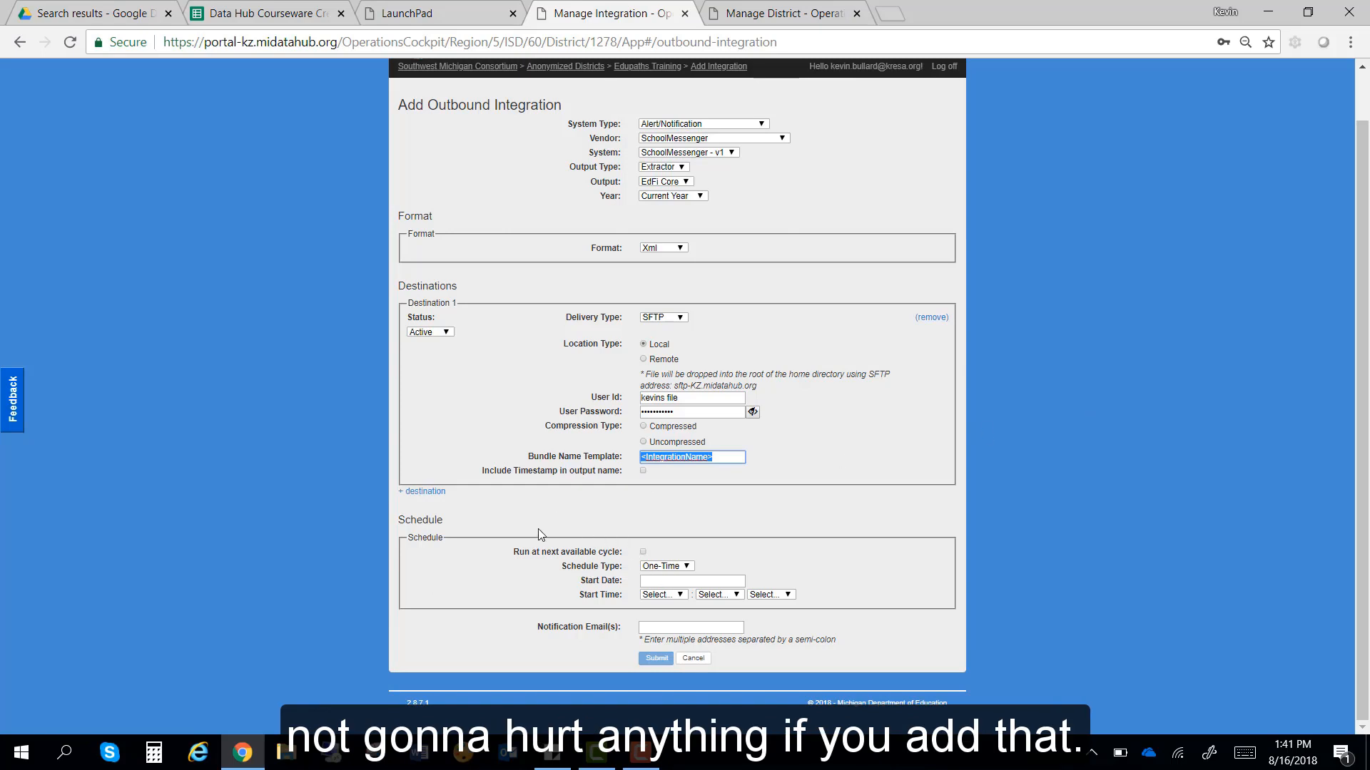
pyautogui.click(422, 492)
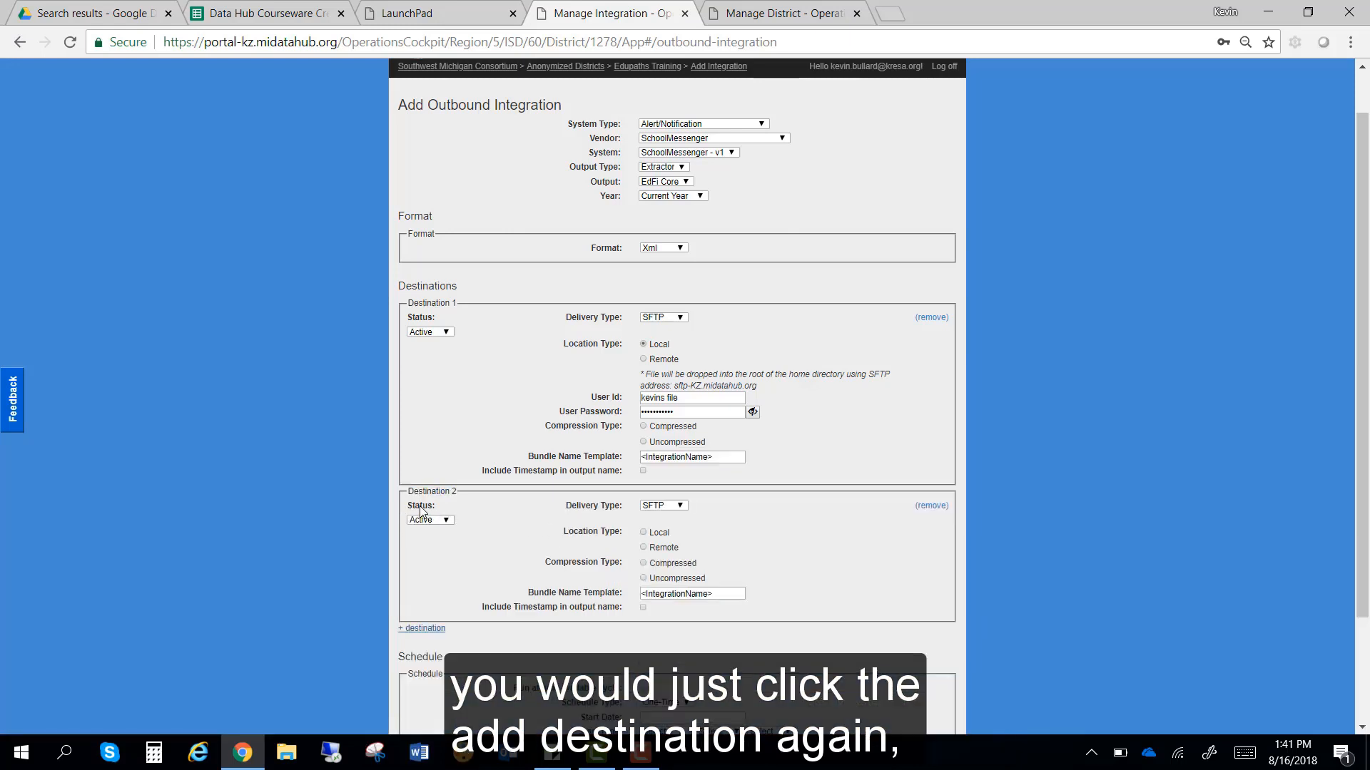
pyautogui.click(930, 506)
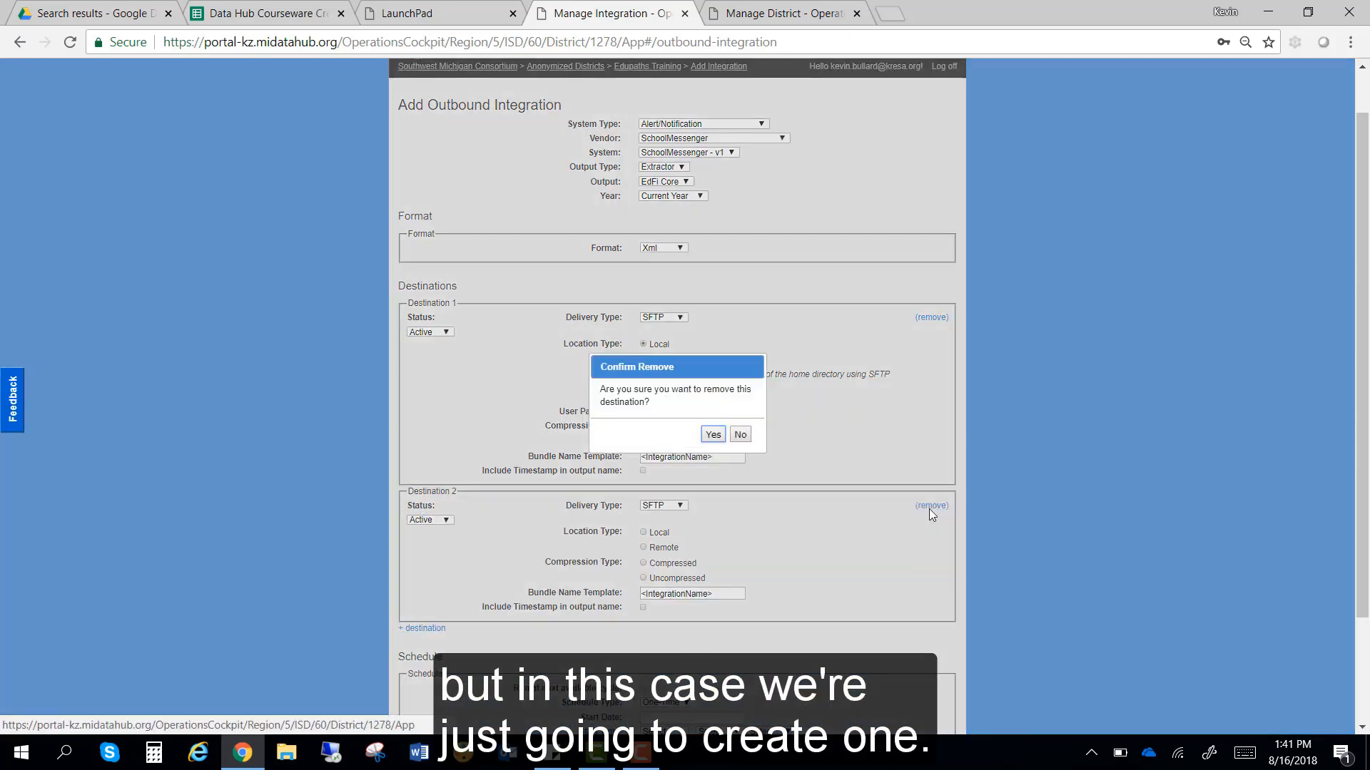
pyautogui.click(712, 435)
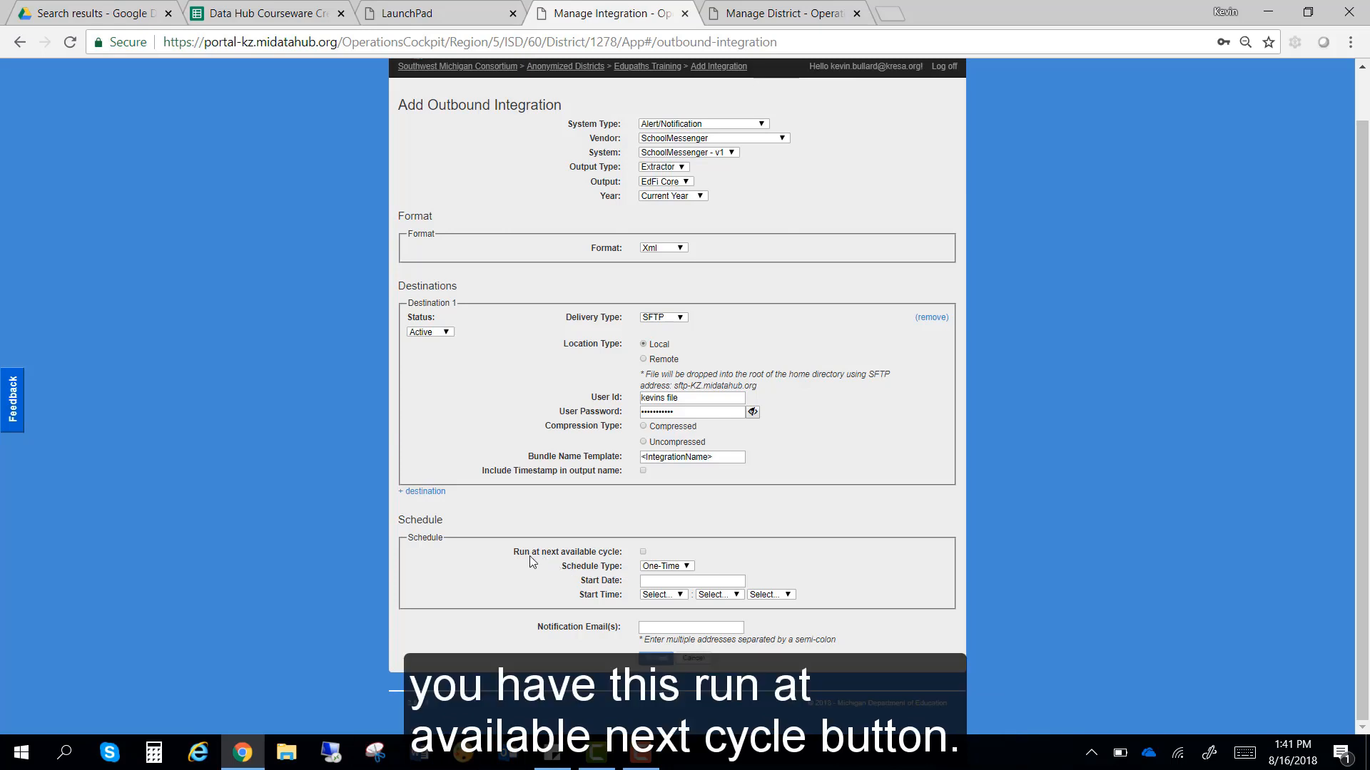
# Step: Leave Run at next available cycle unchecked and bring up the Schedule Type choices
pyautogui.moveTo(517, 551); pyautogui.dragTo(621, 560)
pyautogui.click(622, 555)
pyautogui.tripleClick(622, 554)
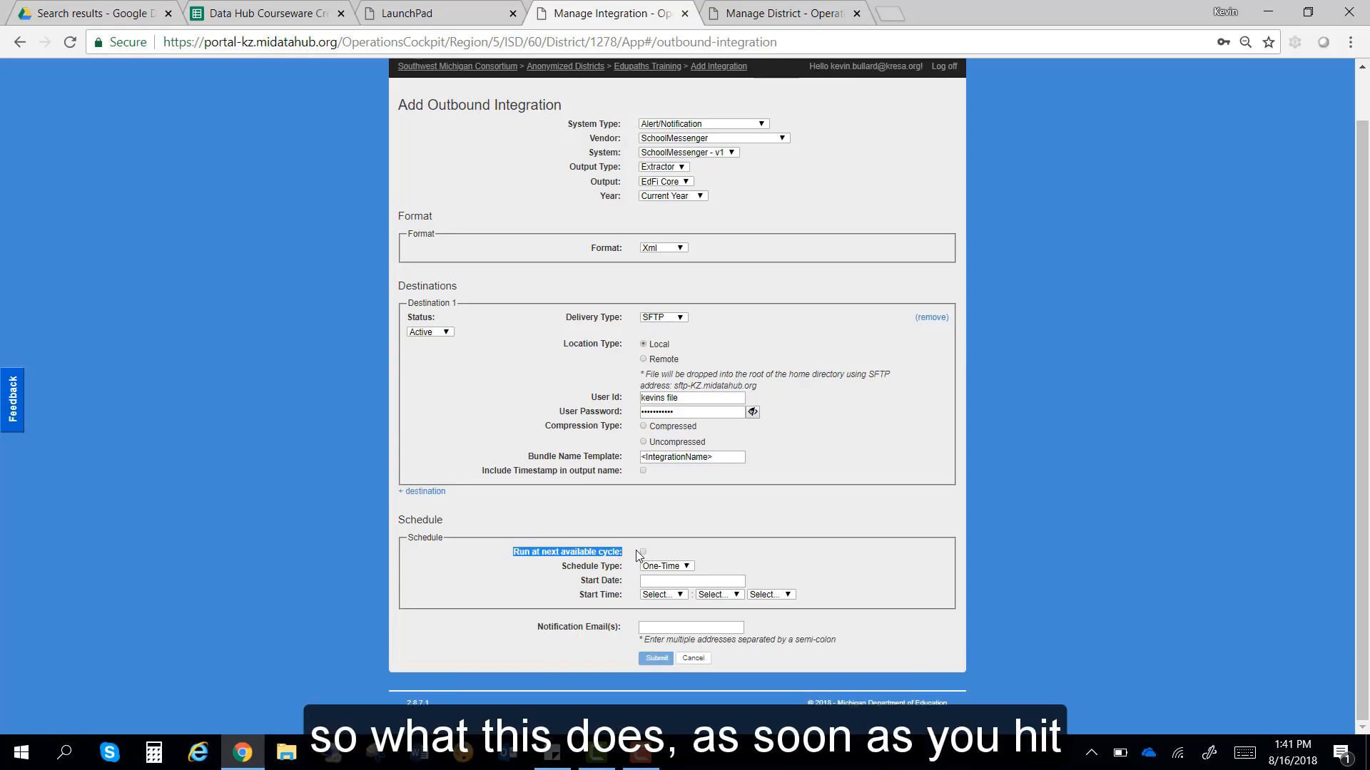
pyautogui.click(644, 552)
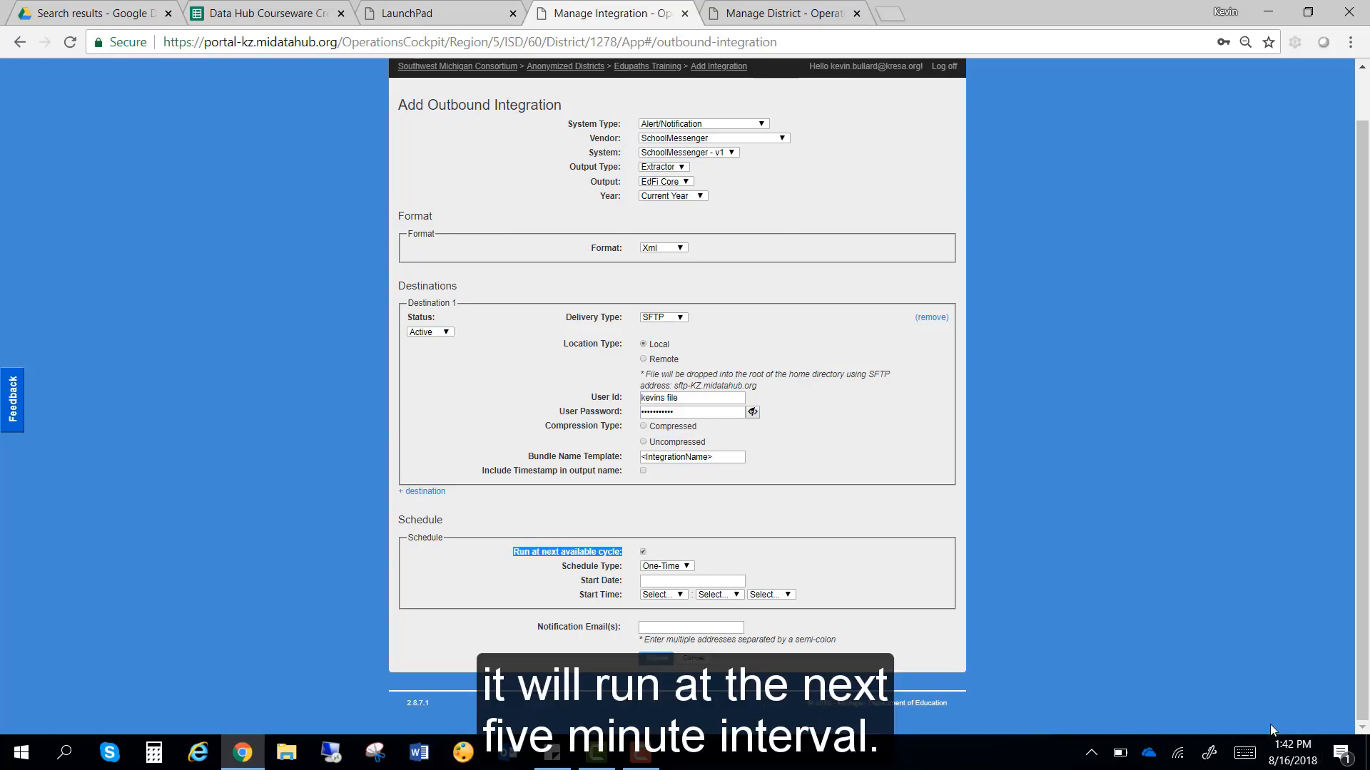
pyautogui.click(643, 553)
pyautogui.click(667, 567)
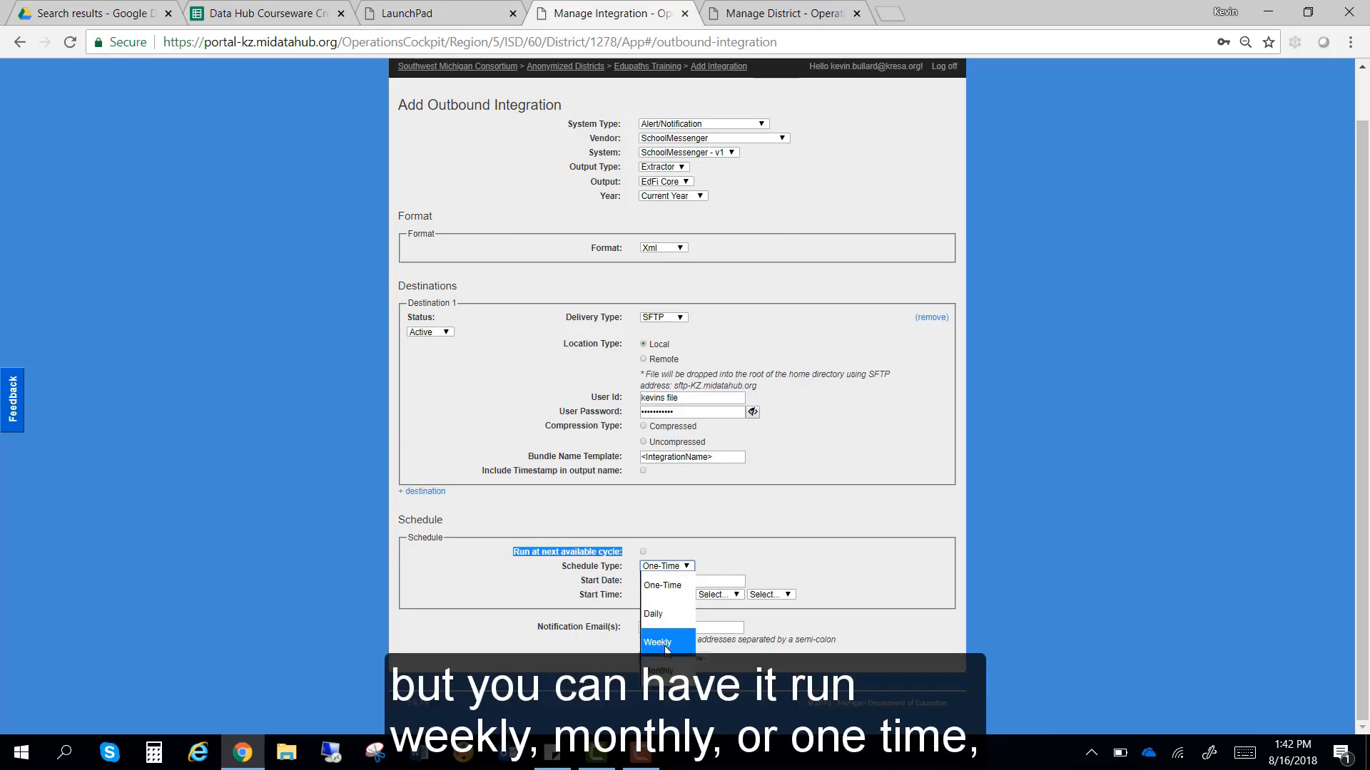
pyautogui.click(662, 585)
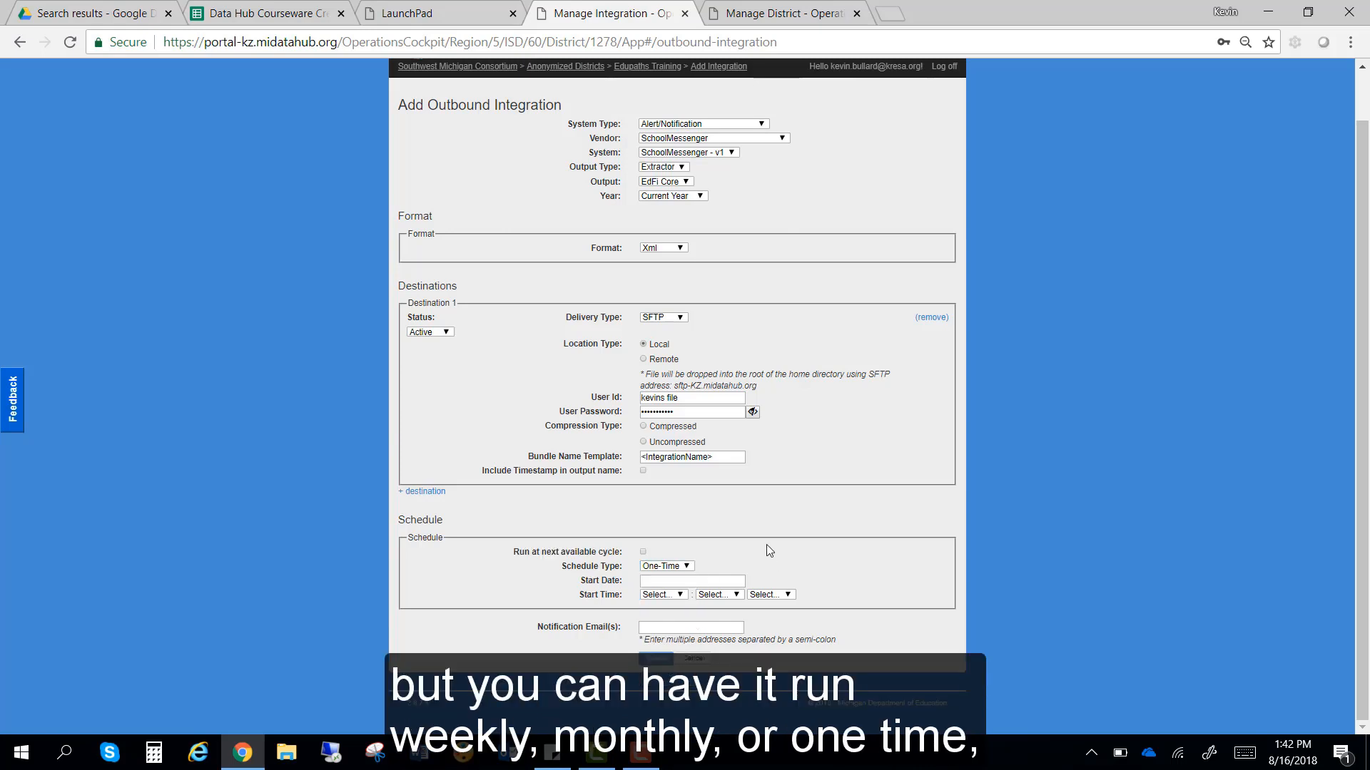
pyautogui.click(664, 566)
# Step: Make the schedule Daily starting on 08/17/2018
pyautogui.click(661, 613)
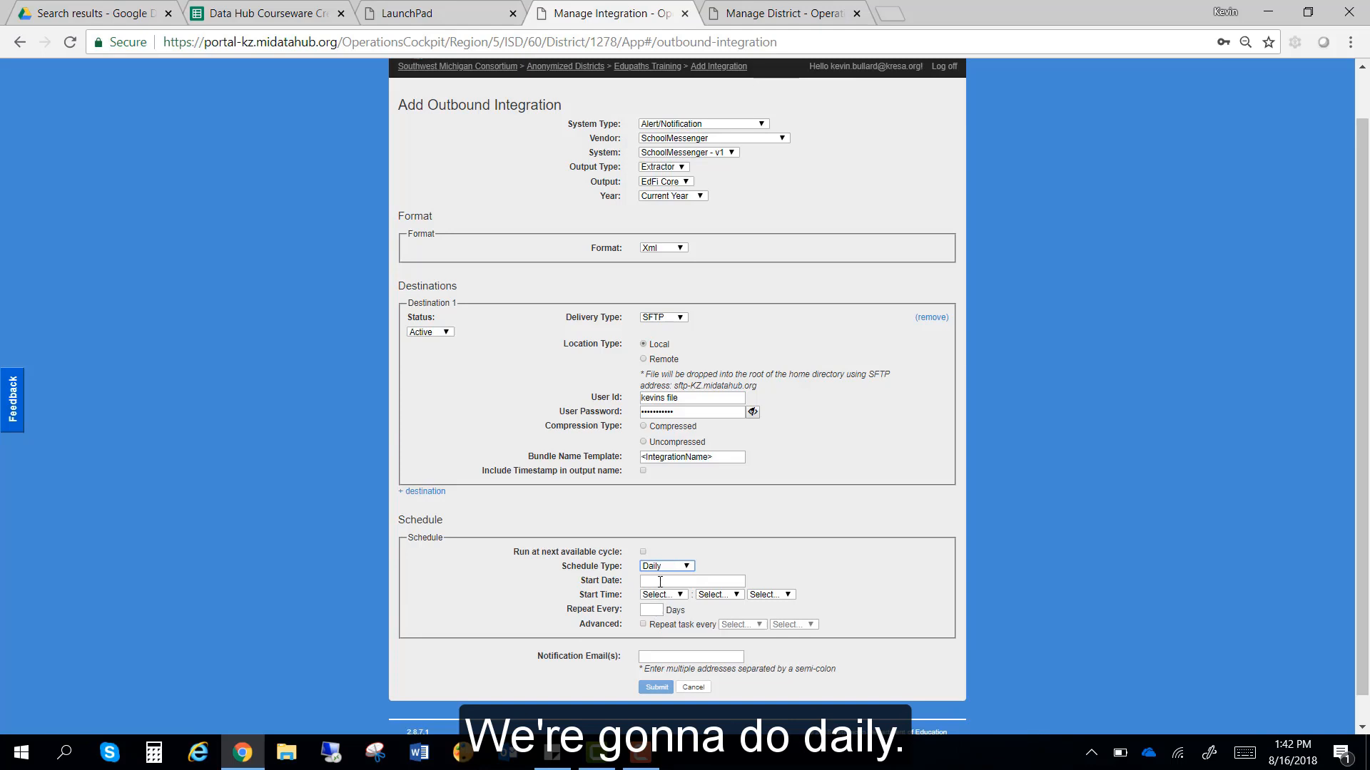
pyautogui.click(660, 581)
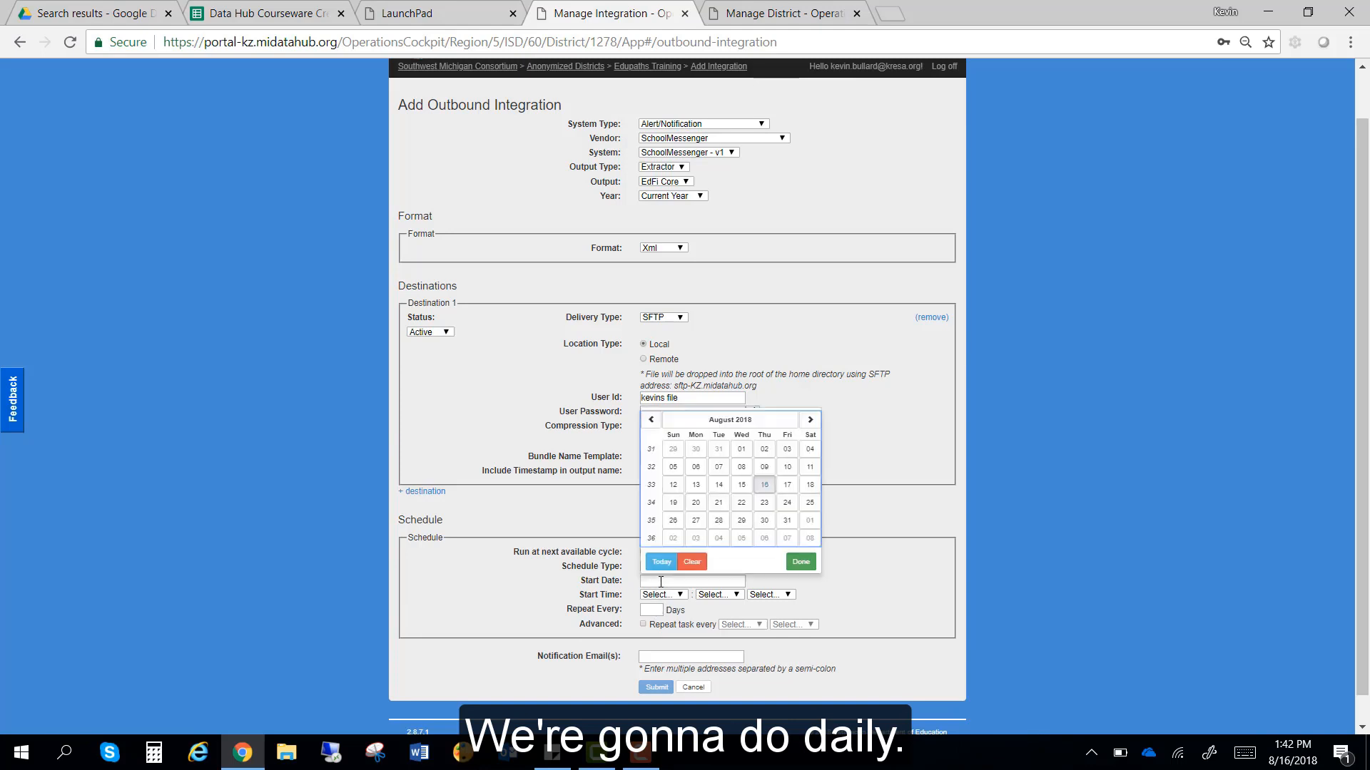
pyautogui.click(787, 486)
# Step: Set the start time to 7:15 AM and repeat every 1 day
pyautogui.click(664, 595)
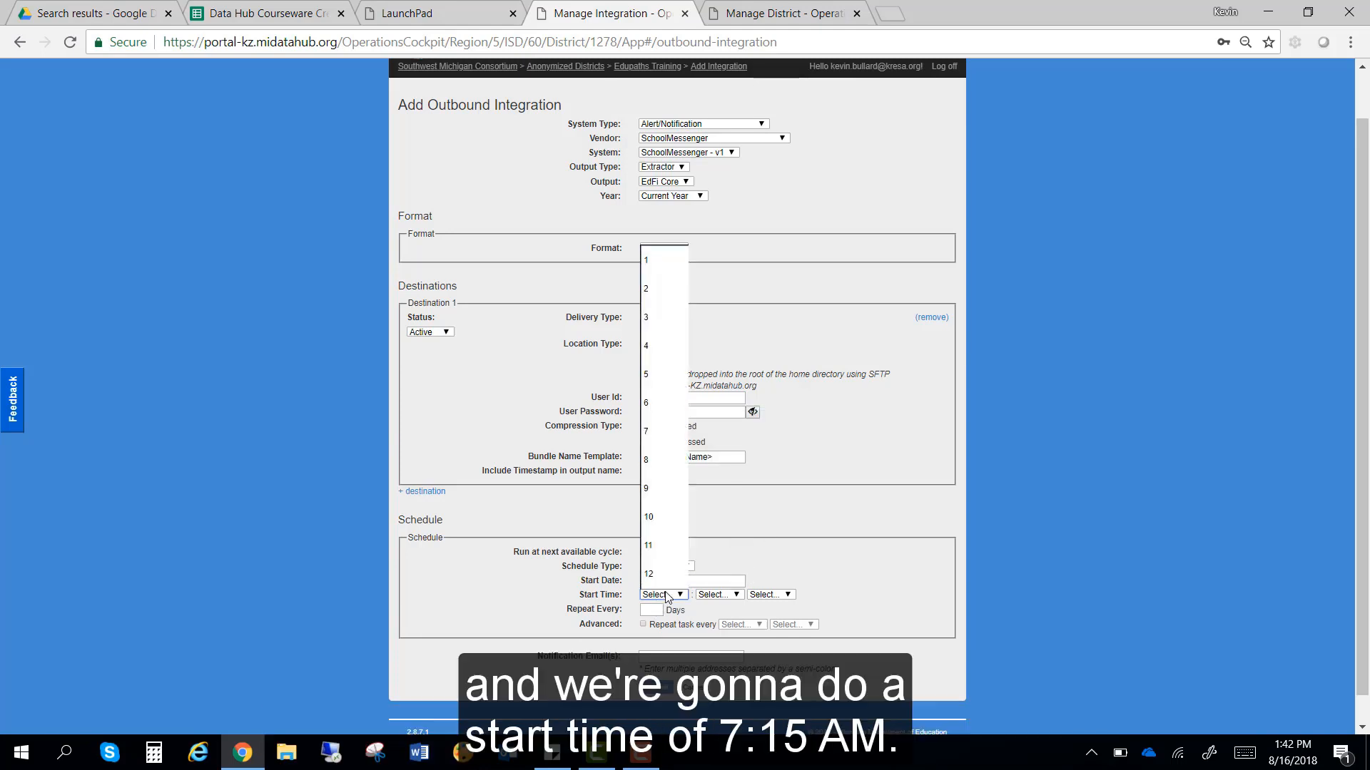
pyautogui.click(667, 431)
pyautogui.click(716, 595)
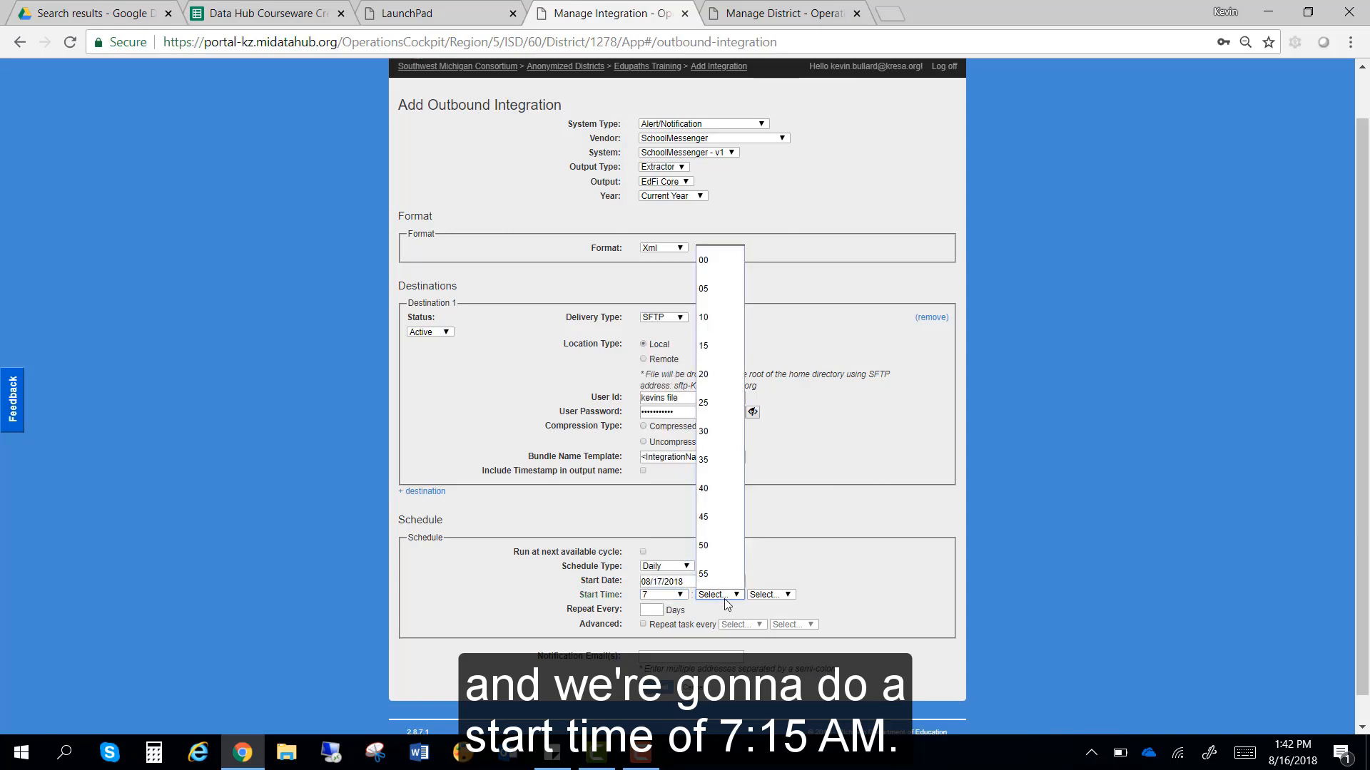
pyautogui.click(720, 345)
pyautogui.click(761, 593)
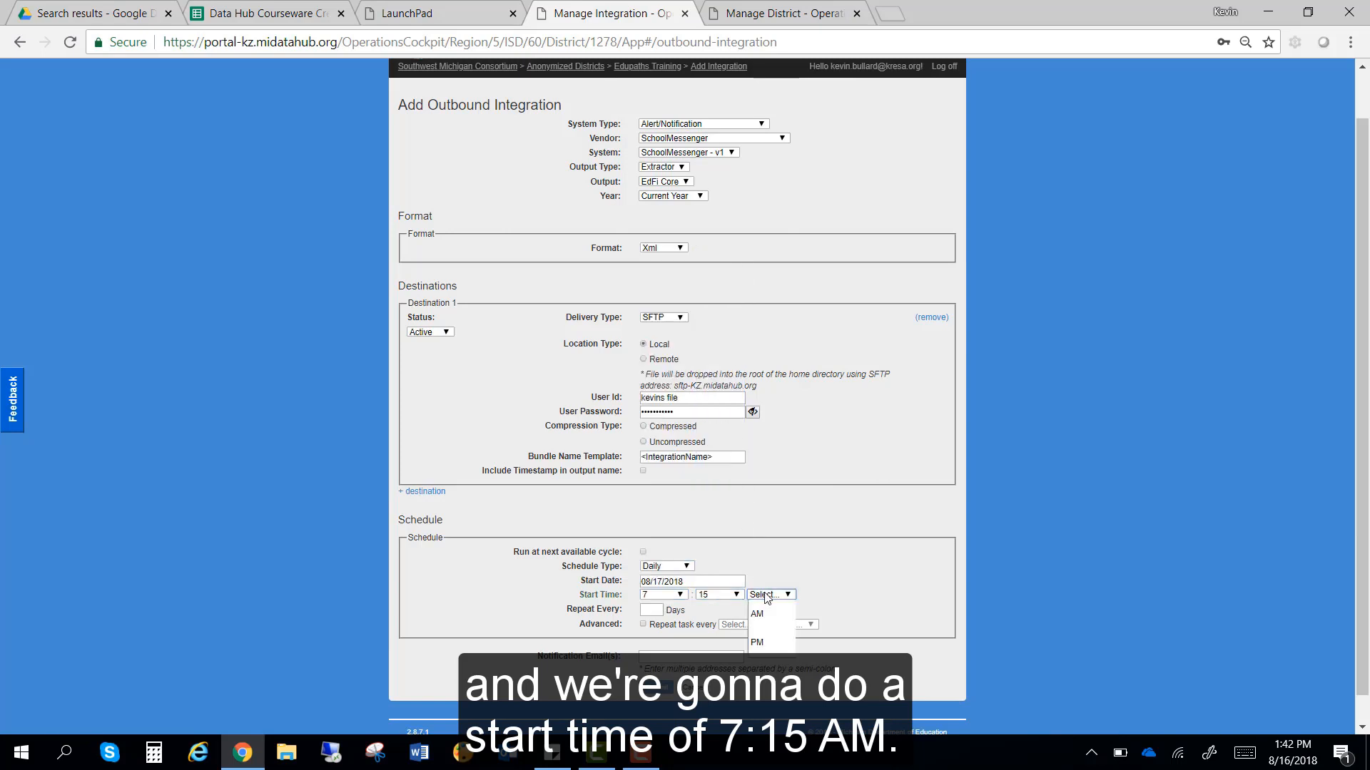
pyautogui.click(761, 614)
pyautogui.scroll(-1, 1049, 540)
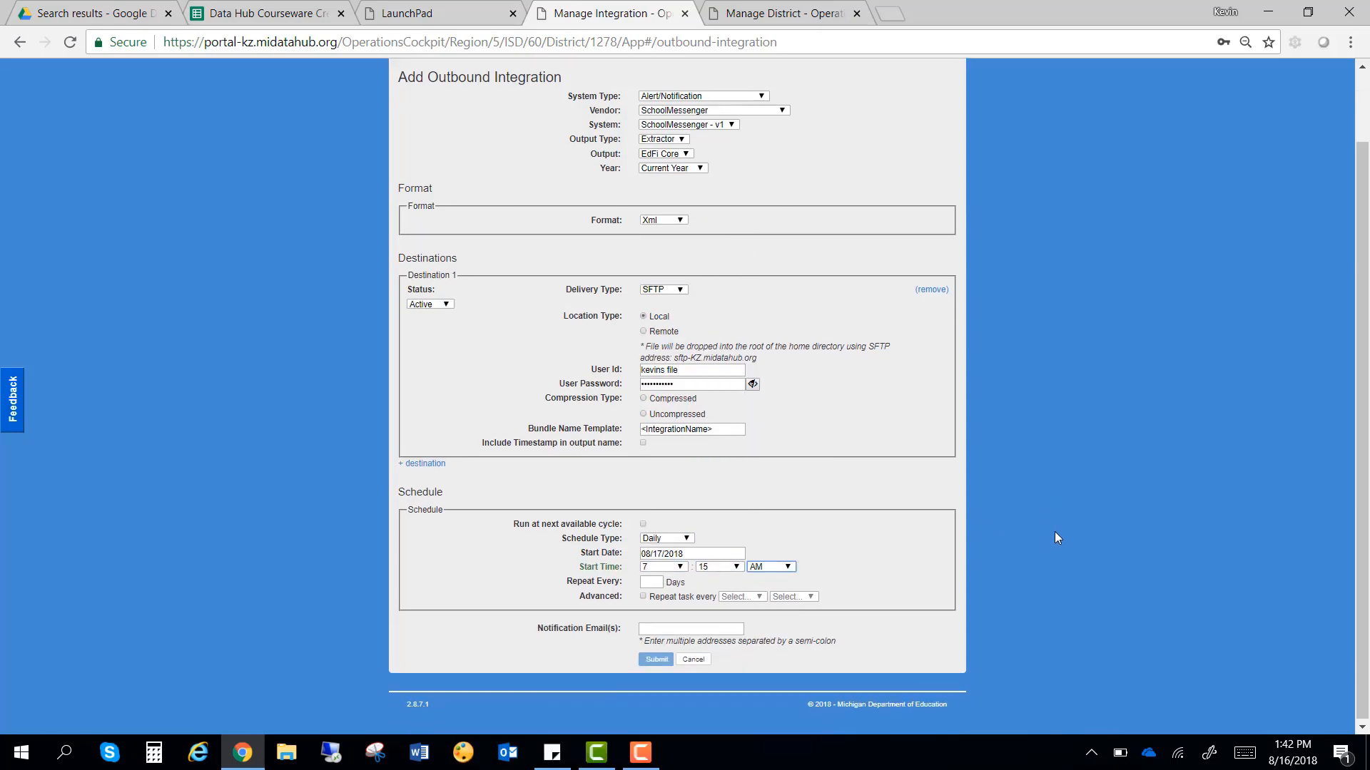
pyautogui.click(657, 579)
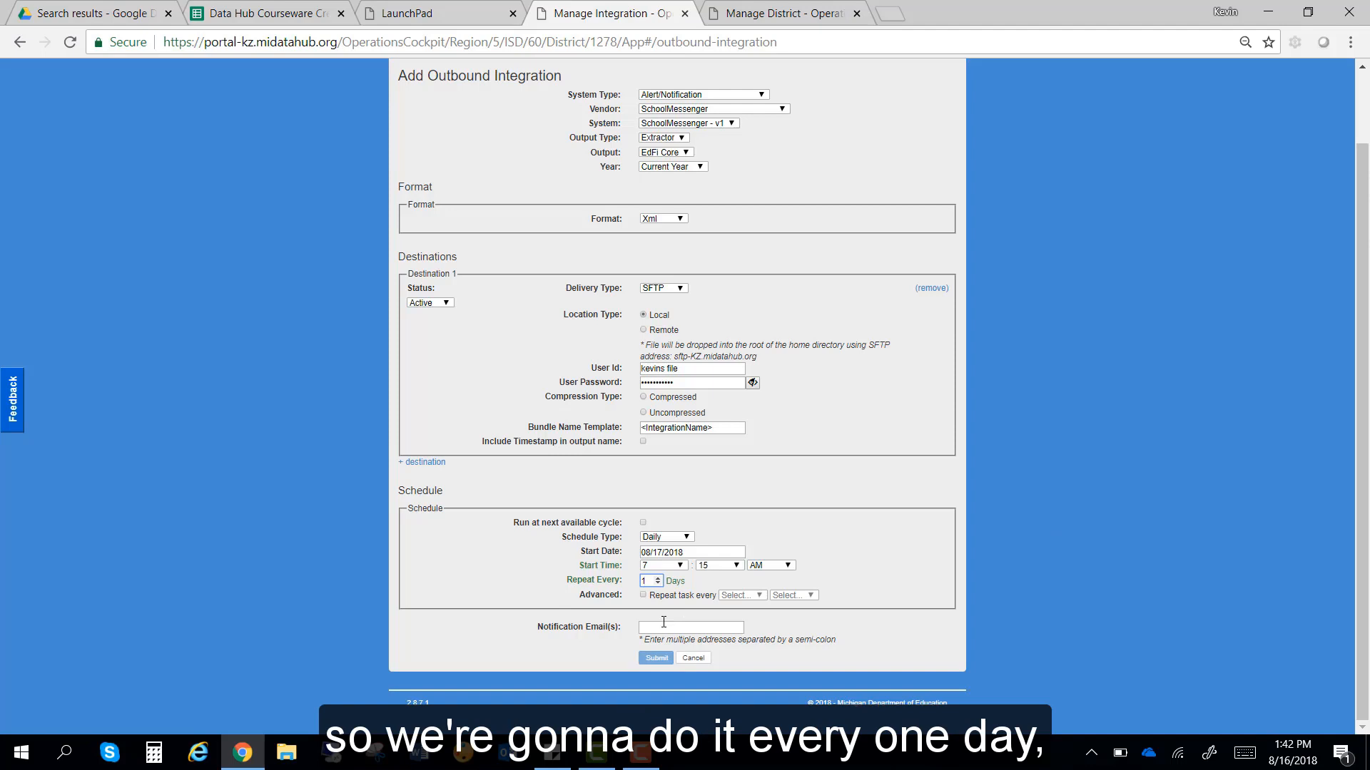
# Step: Enter the two notification e-mail addresses, separated by a semicolon
pyautogui.click(663, 625)
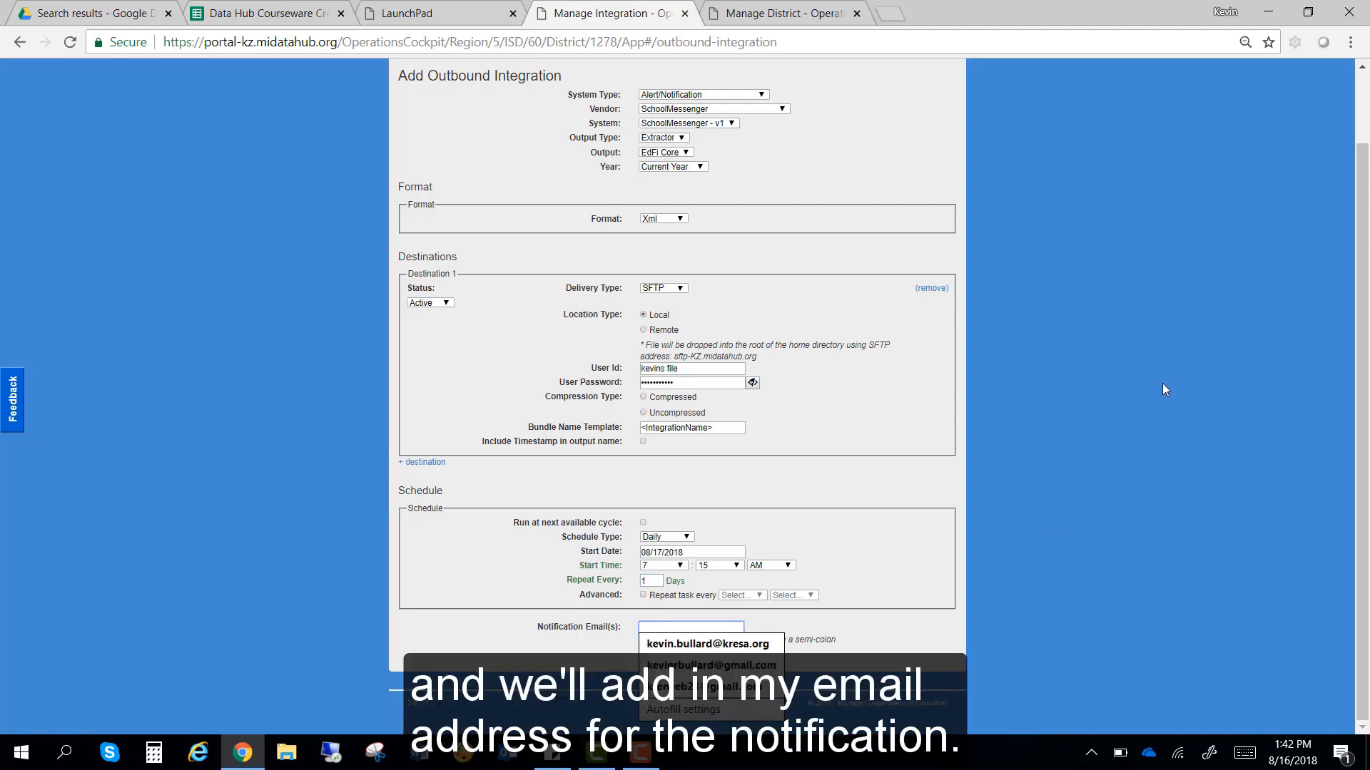
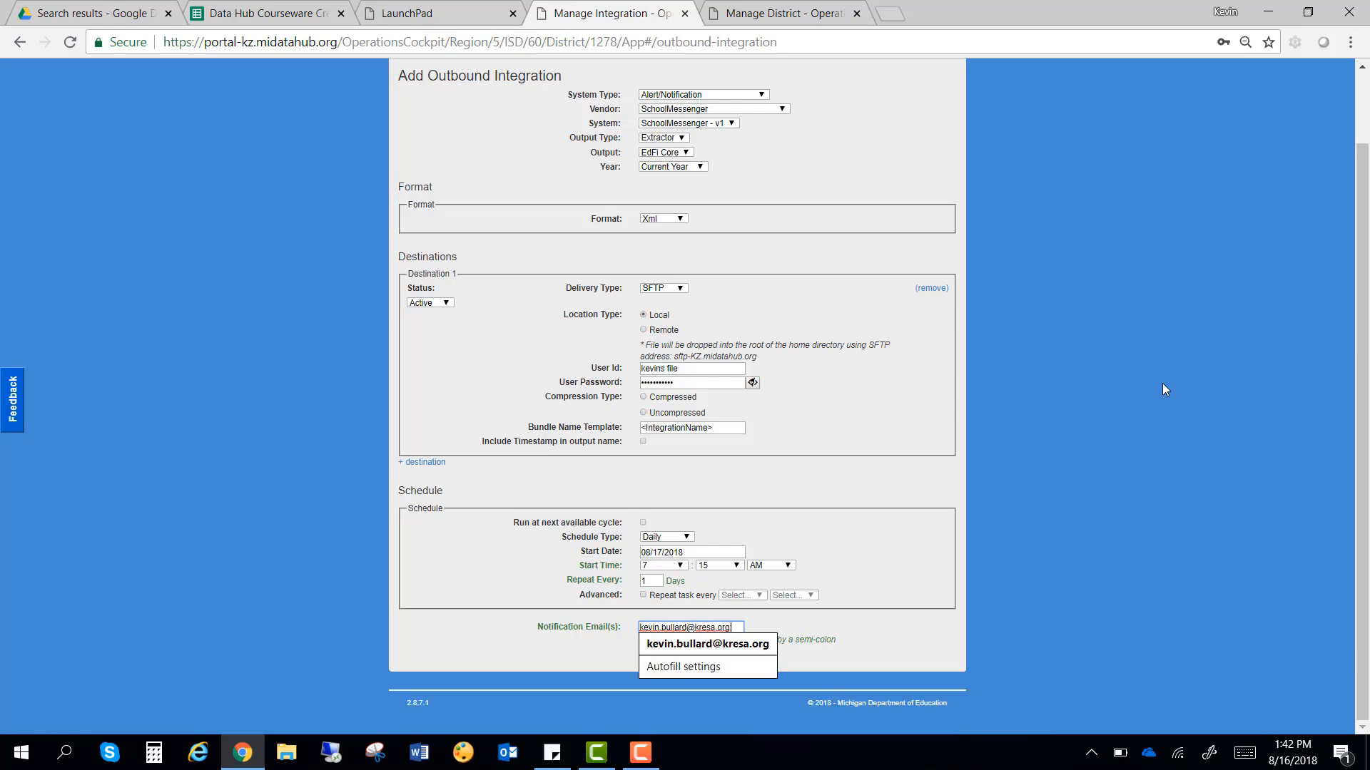
pyautogui.write(';')
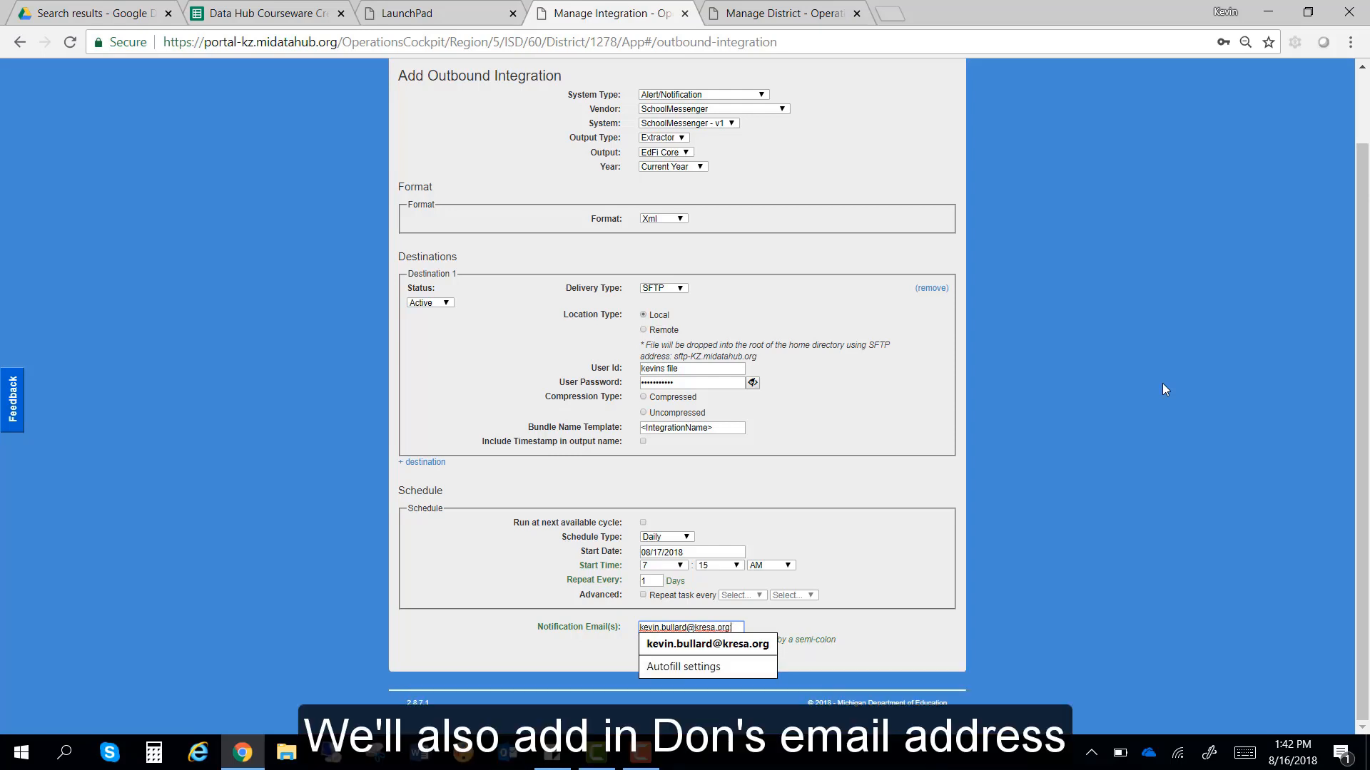
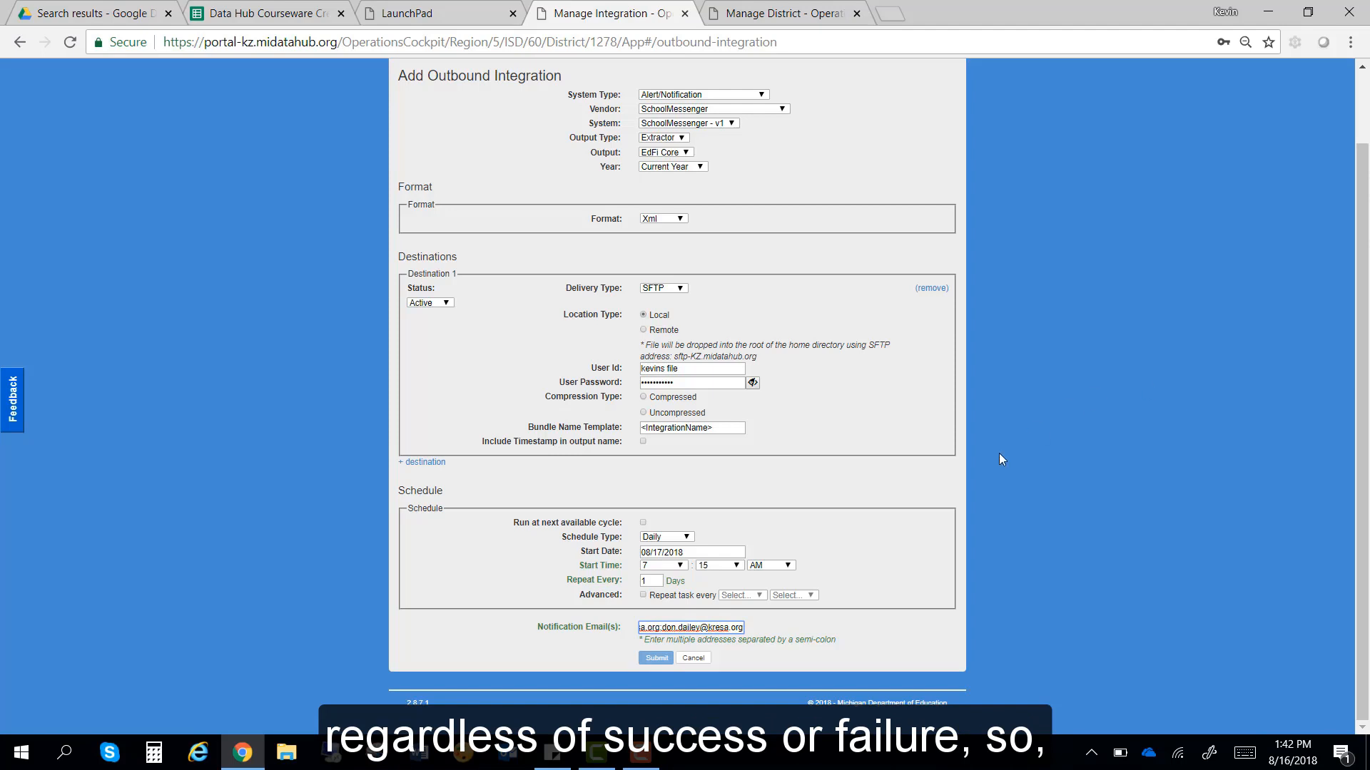
pyautogui.click(849, 648)
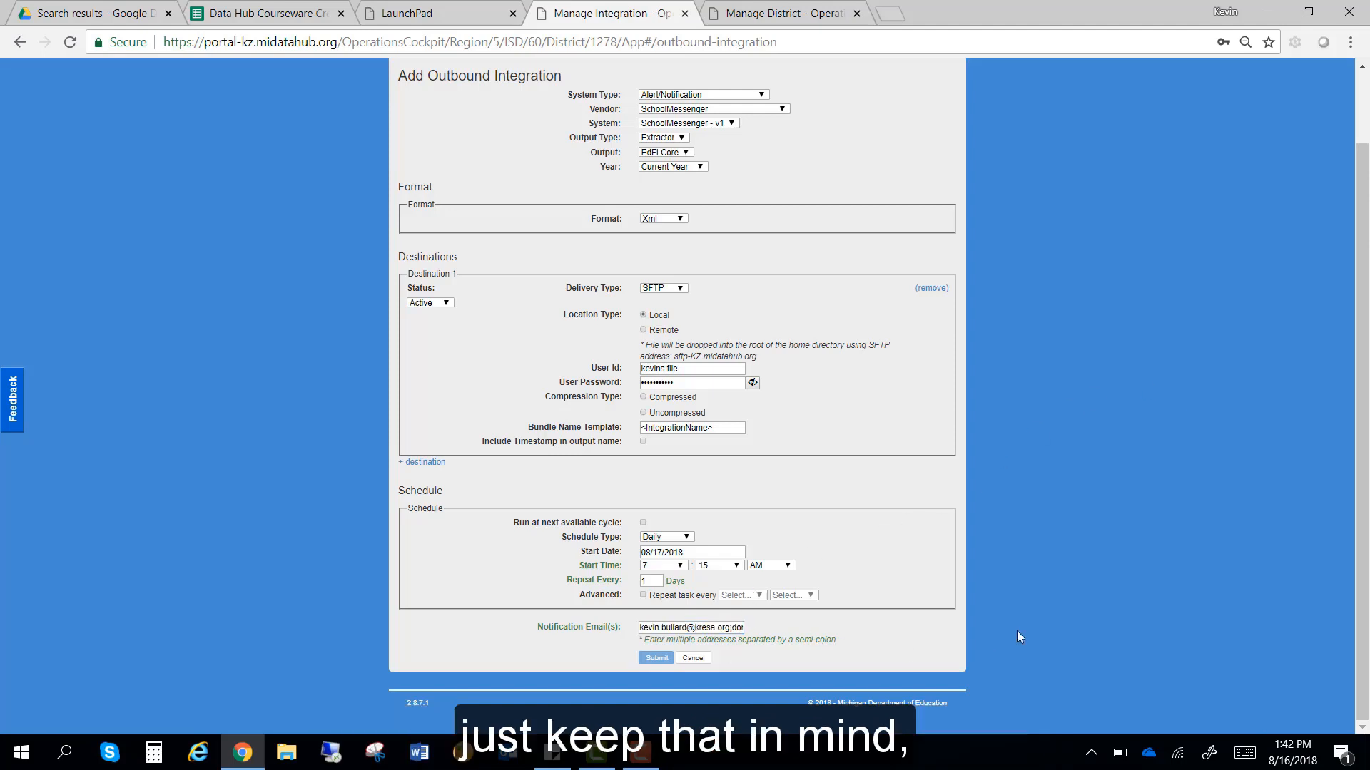
pyautogui.click(719, 627)
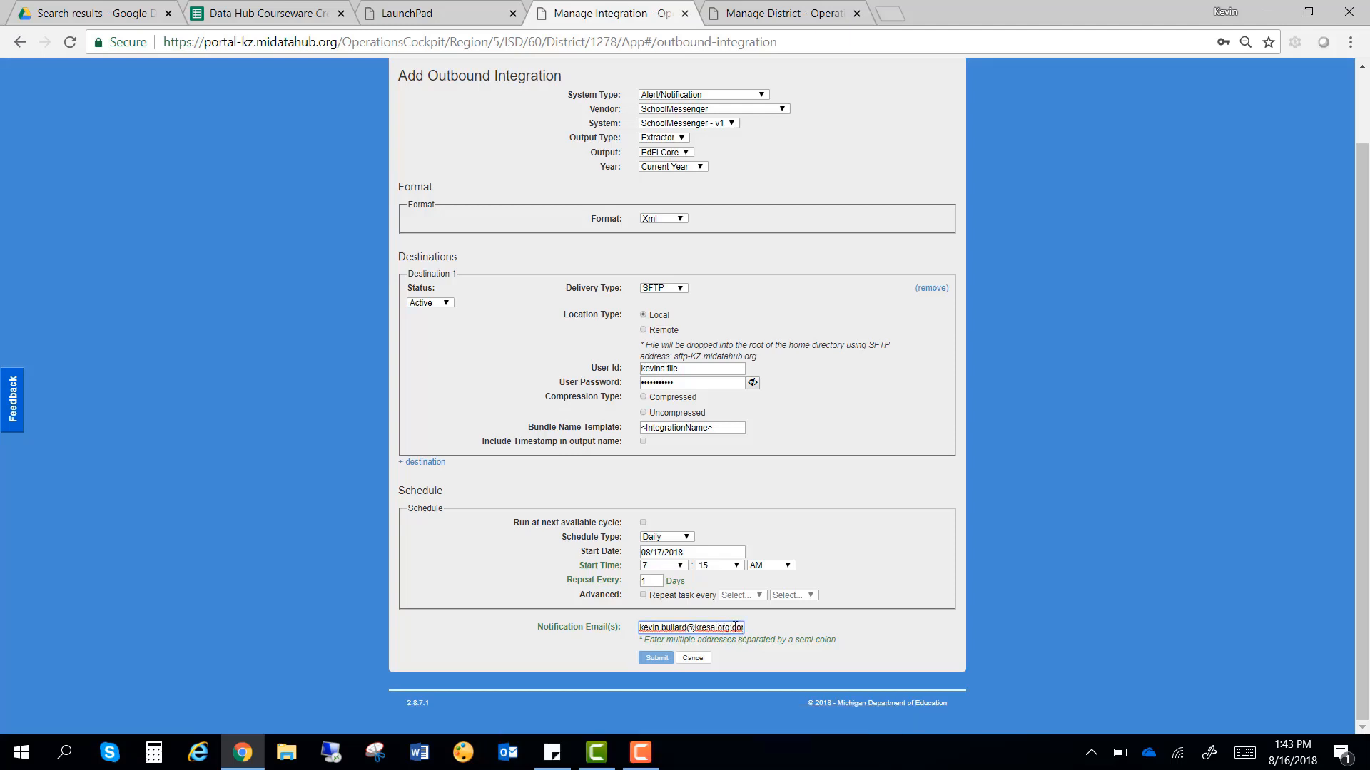
# Step: Set Destination 1 compression to Uncompressed and submit the integration
pyautogui.click(644, 398)
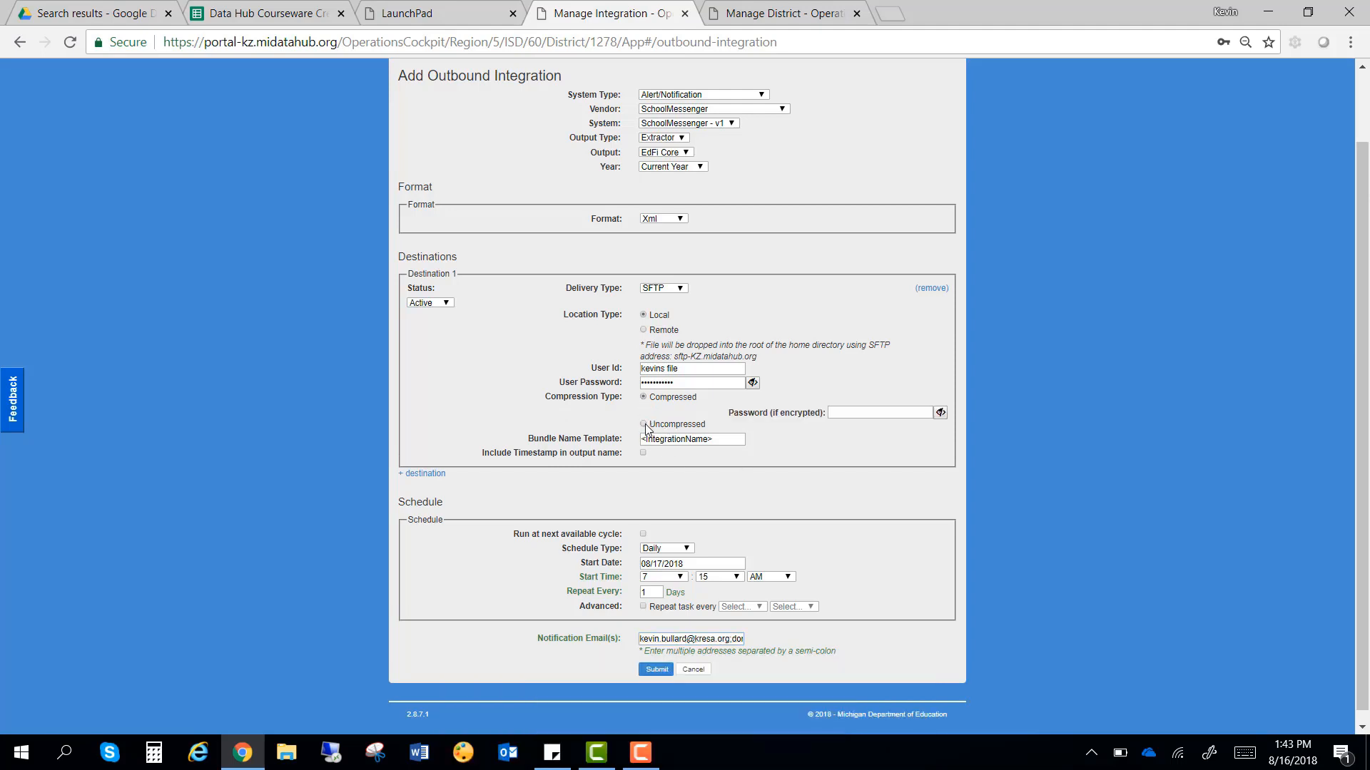
pyautogui.click(644, 425)
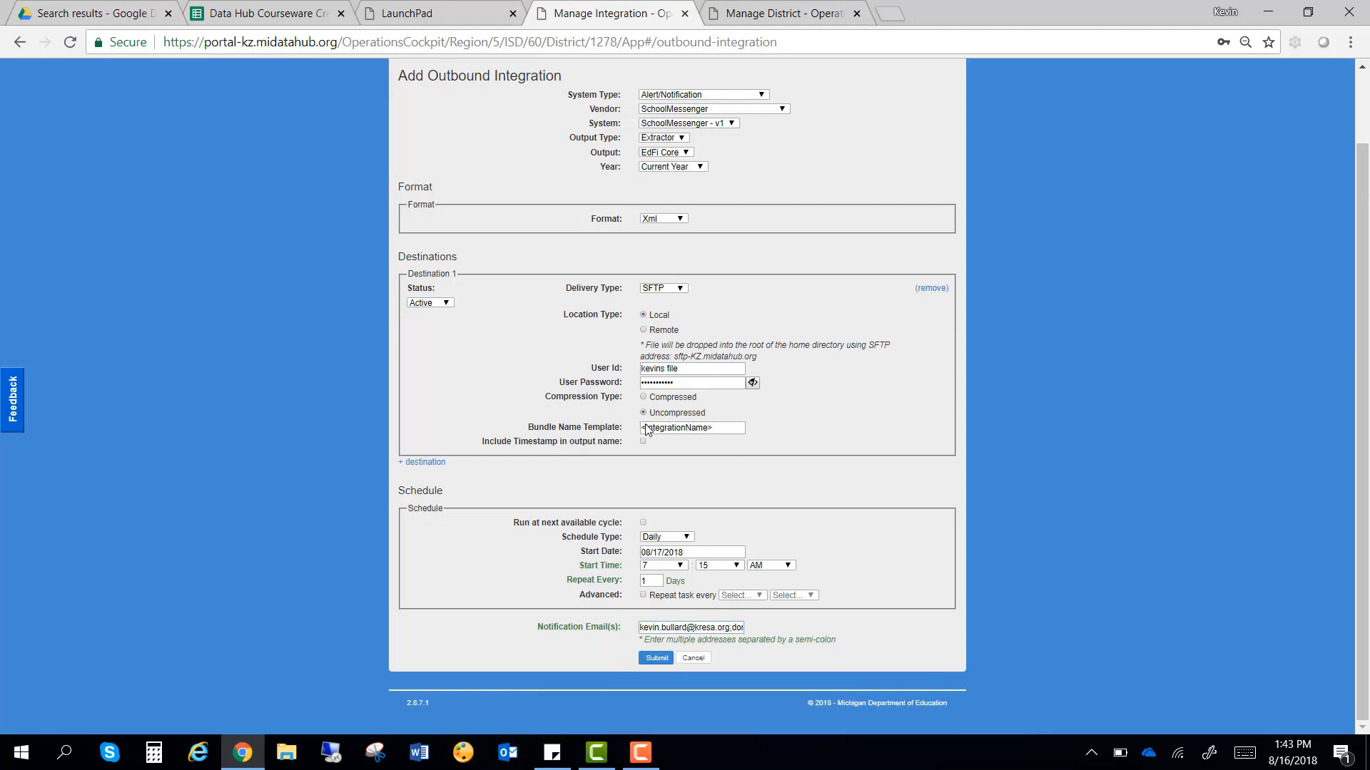
pyautogui.click(657, 659)
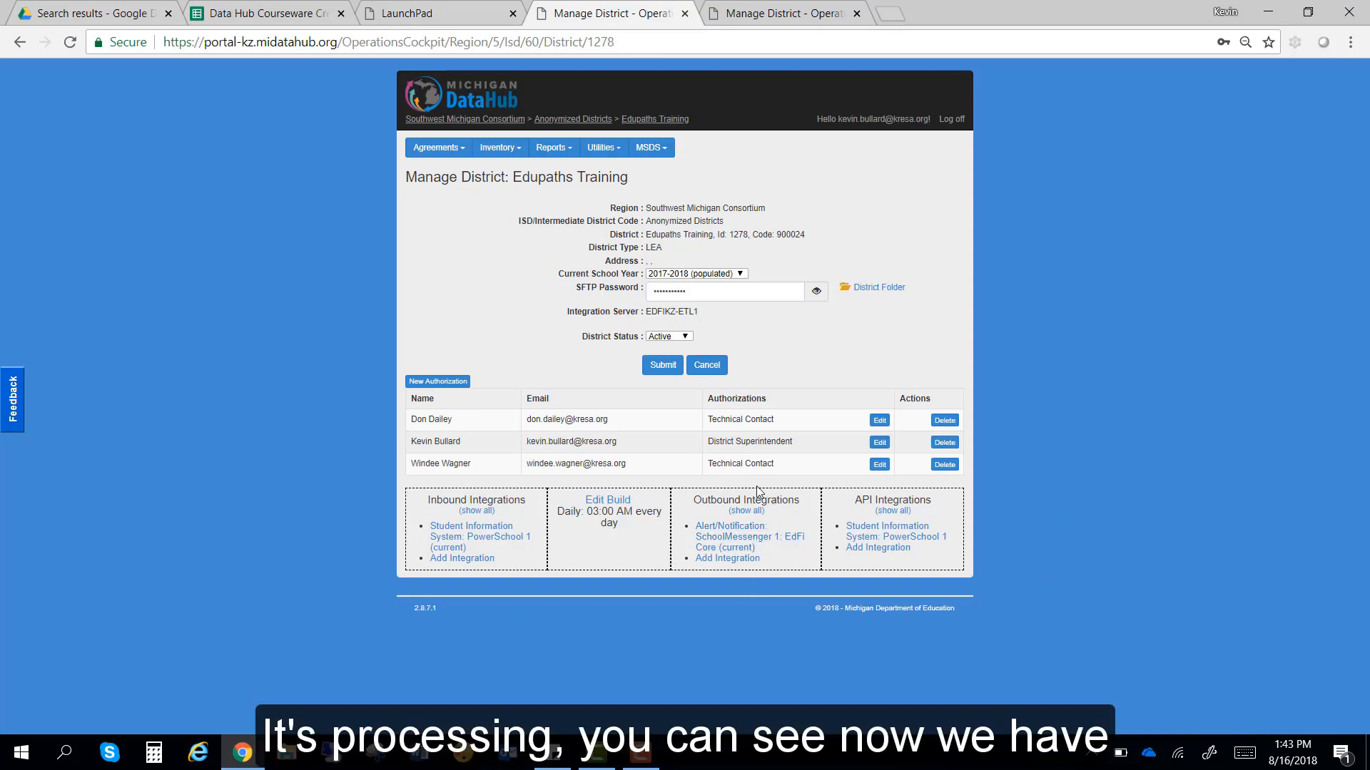
# Step: Reopen the SchoolMessenger integration, keep the Daily schedule type, and save it with Status Inactive
pyautogui.click(735, 545)
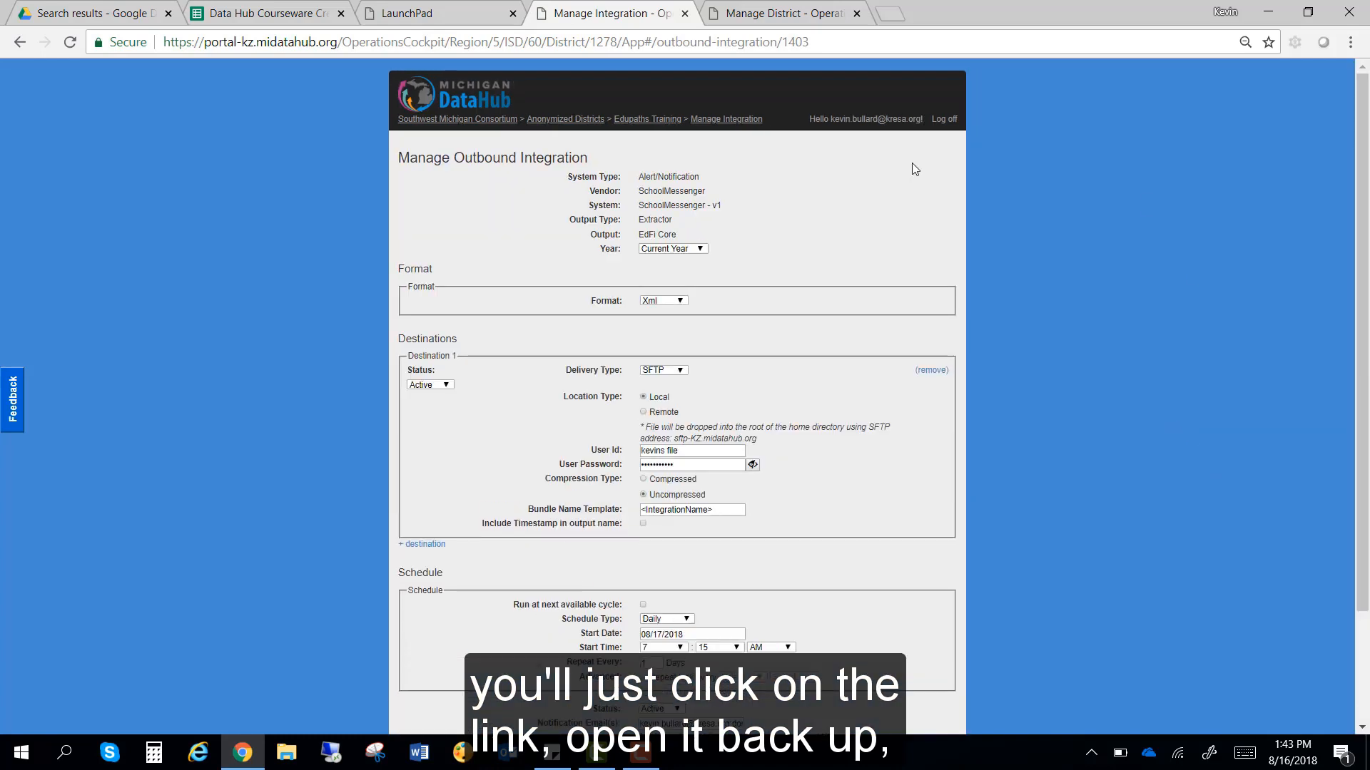
pyautogui.scroll(-2, 1131, 491)
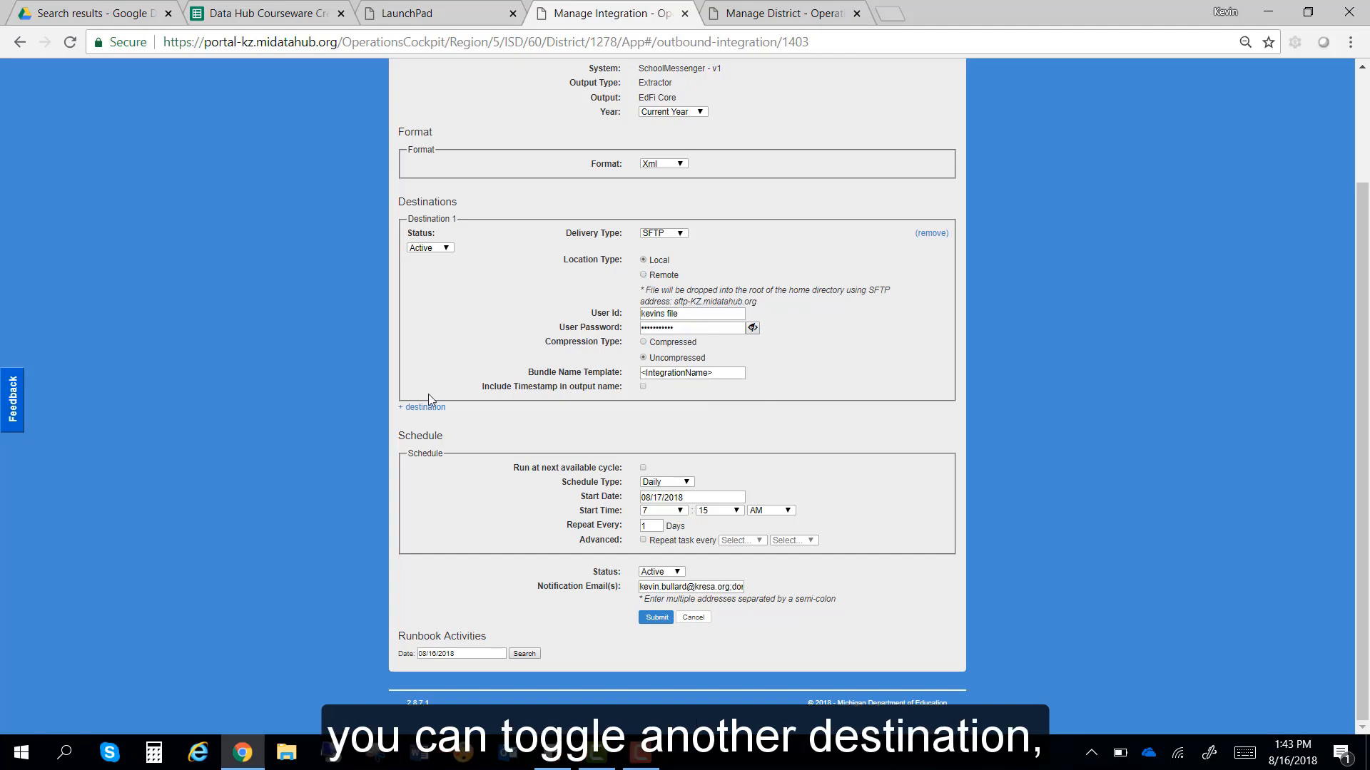
pyautogui.click(683, 483)
pyautogui.click(681, 482)
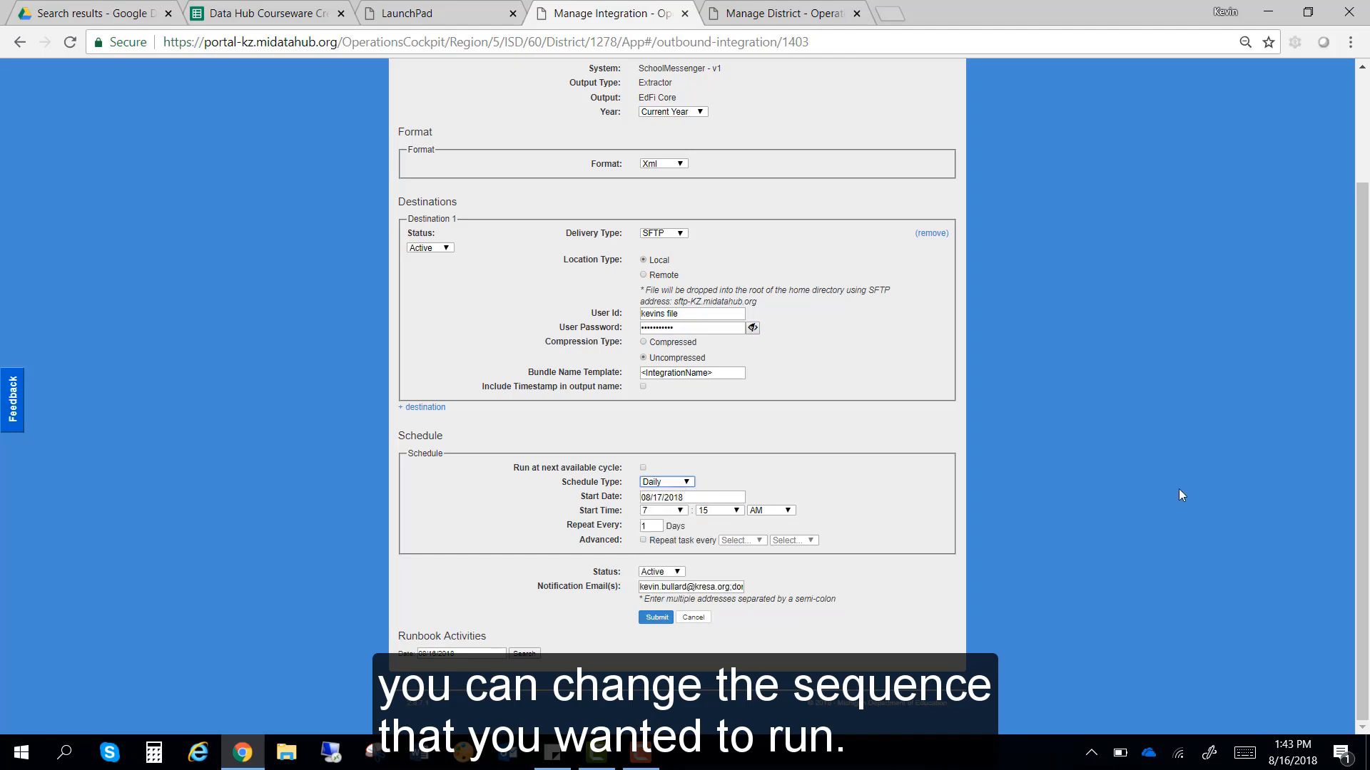
pyautogui.click(670, 572)
pyautogui.click(660, 621)
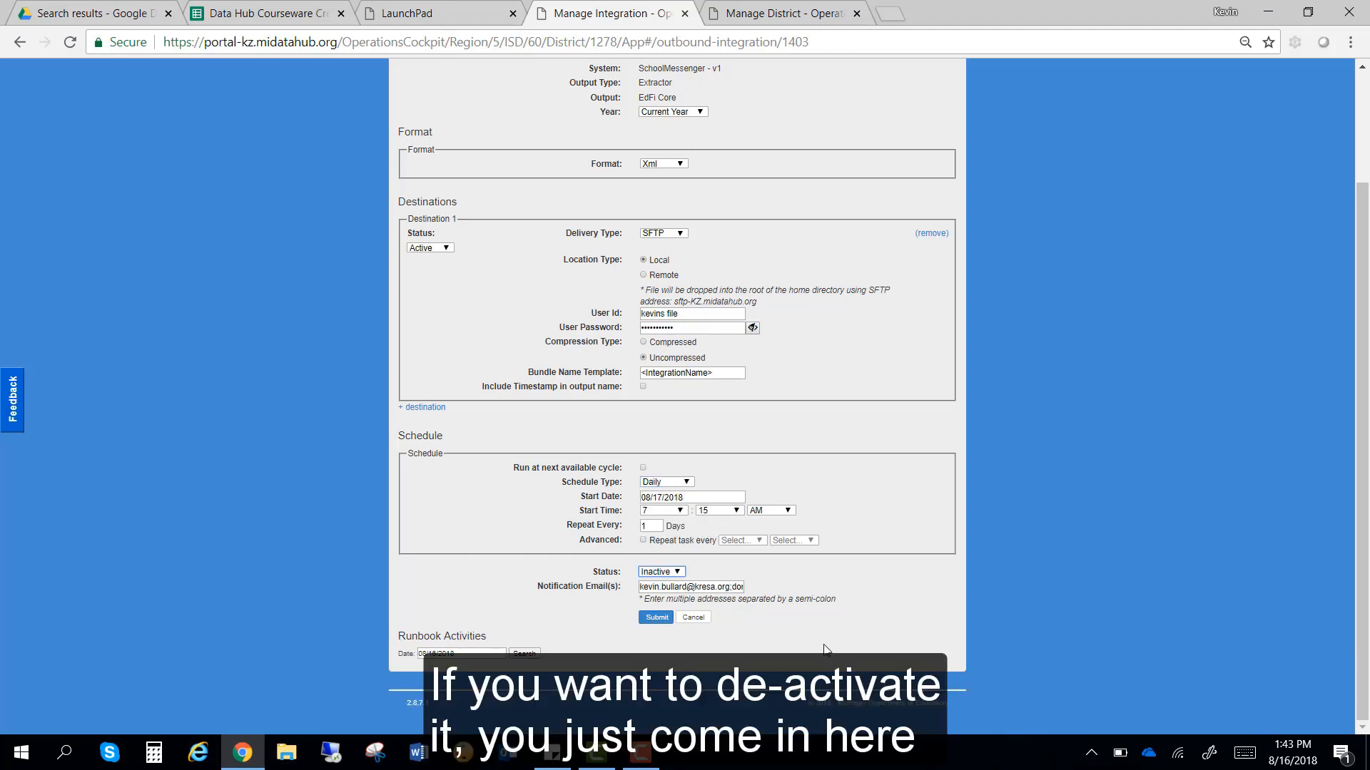
pyautogui.click(662, 619)
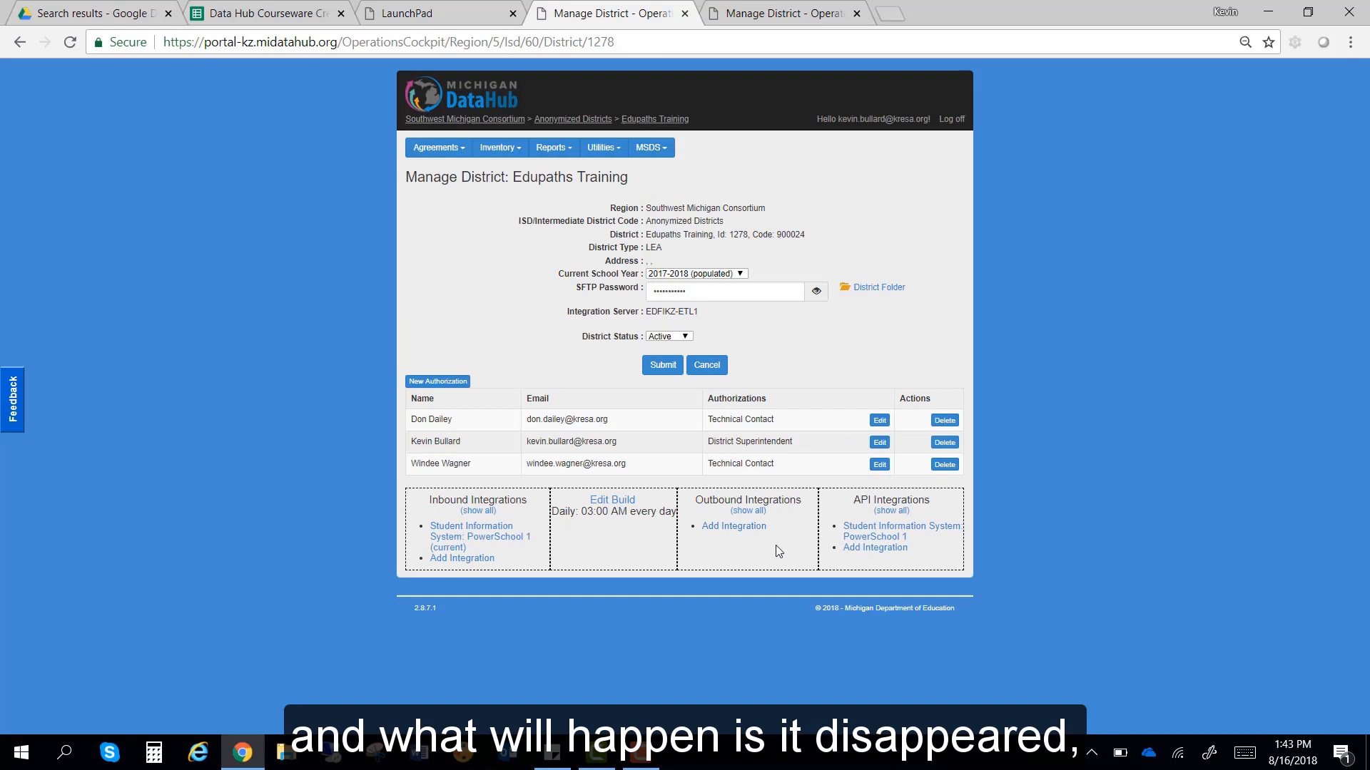
# Step: Show inactive integrations, reopen the struck-through SchoolMessenger integration, and save it with Status Active
pyautogui.click(755, 510)
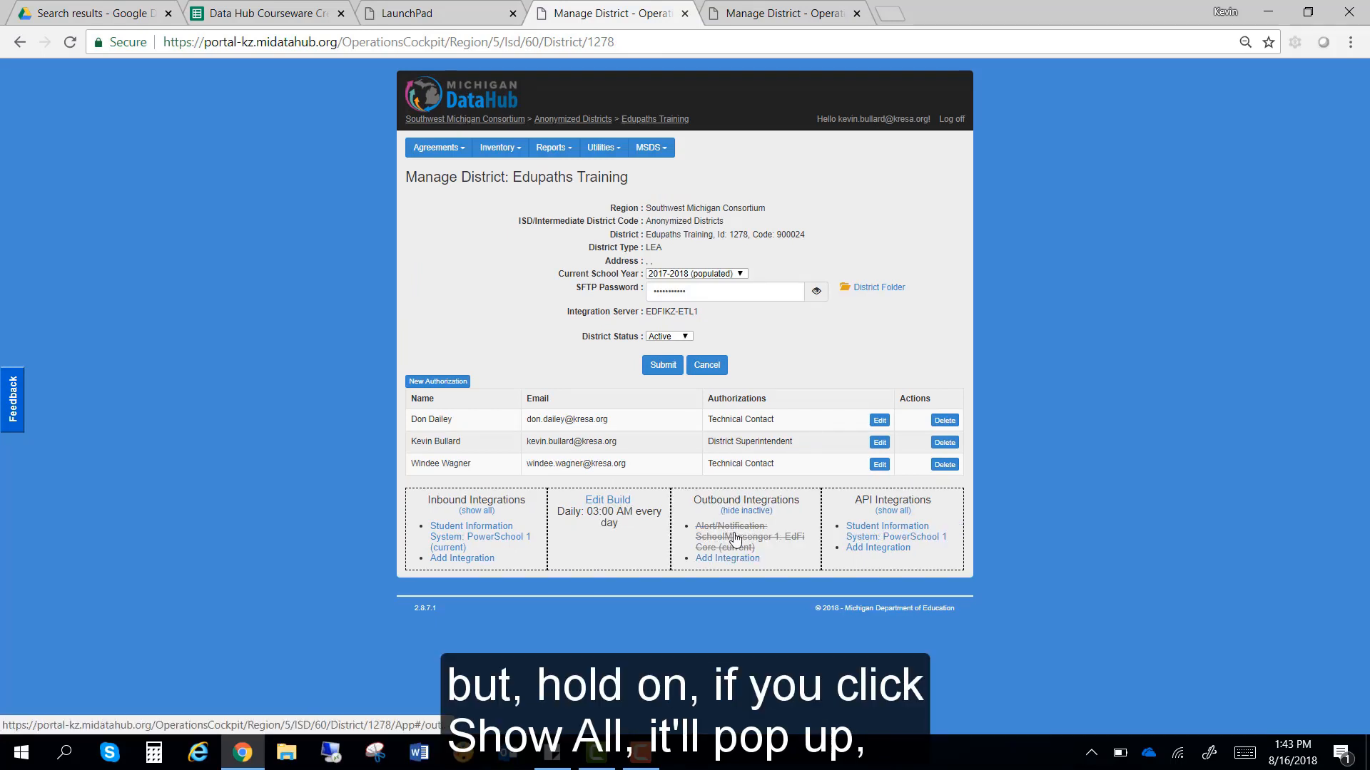
pyautogui.click(734, 537)
pyautogui.scroll(-2, 671, 567)
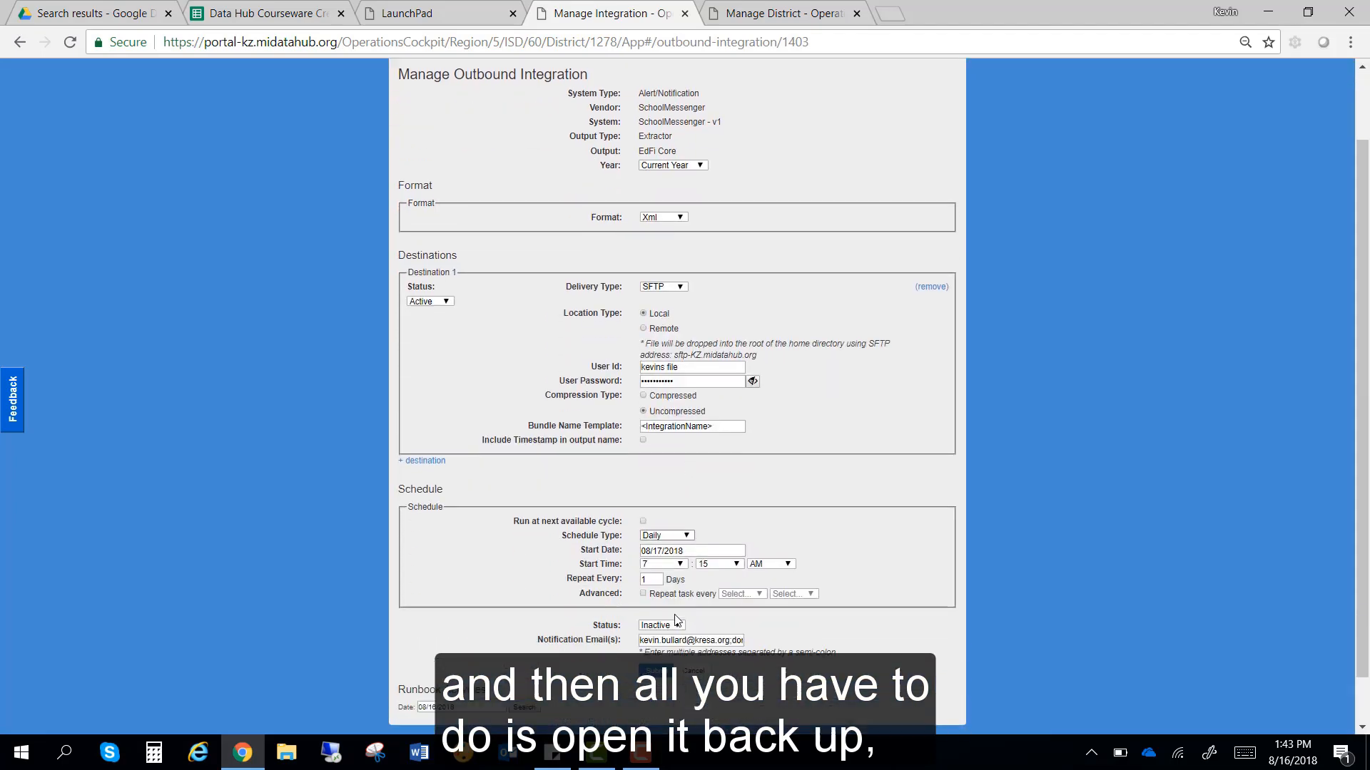
pyautogui.click(660, 571)
pyautogui.click(659, 592)
pyautogui.click(657, 617)
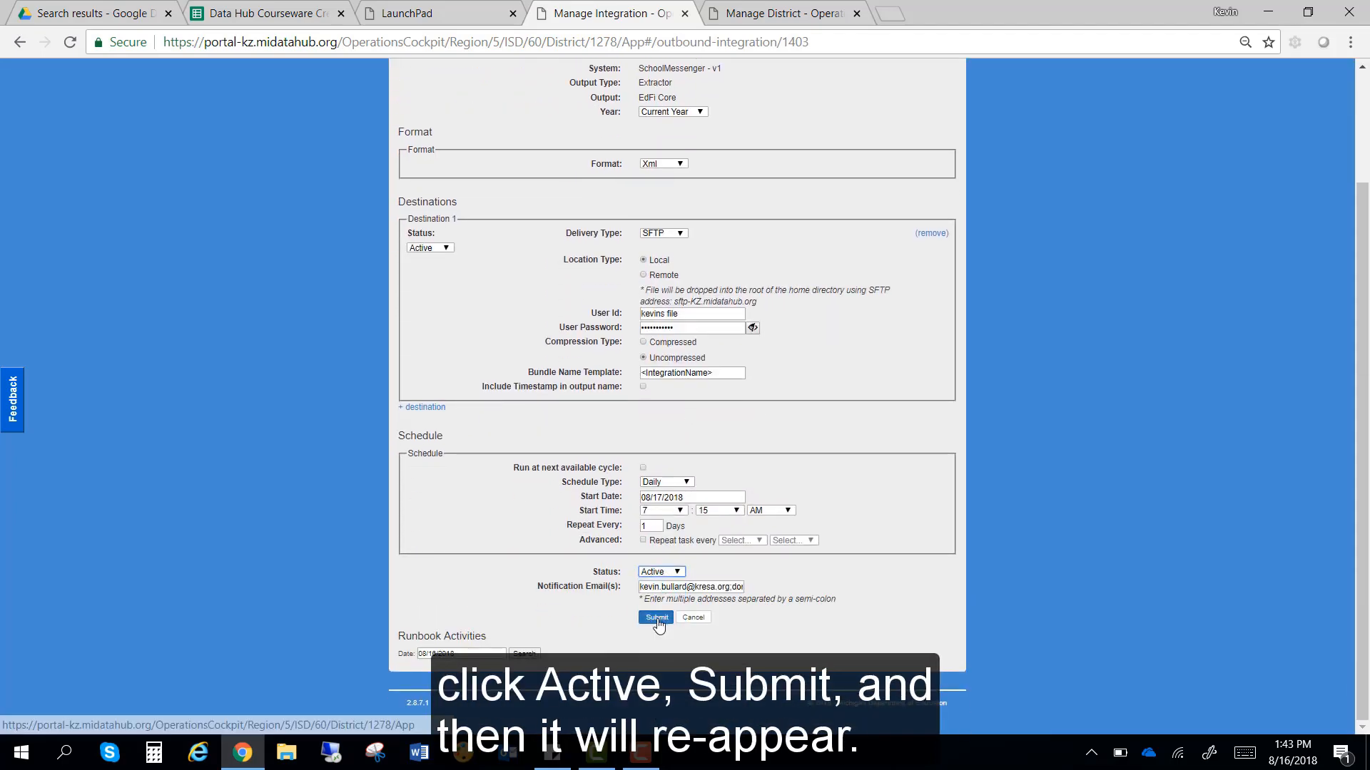